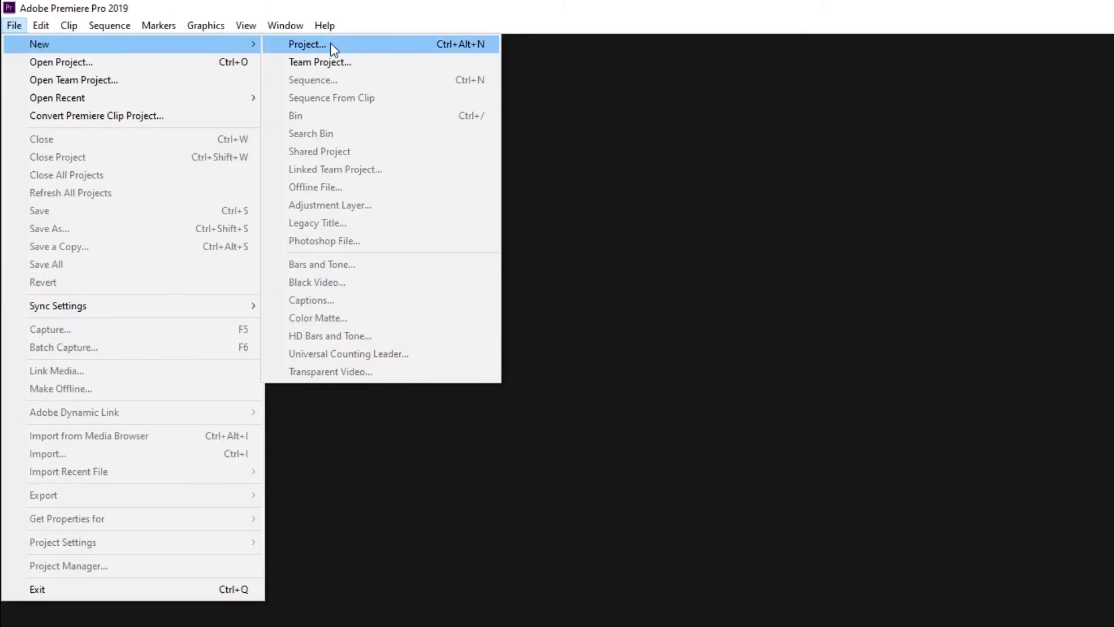
# Create a new project named Social Media Repurpose
pyautogui.click(331, 45)
pyautogui.write('Social Media Repurpose')
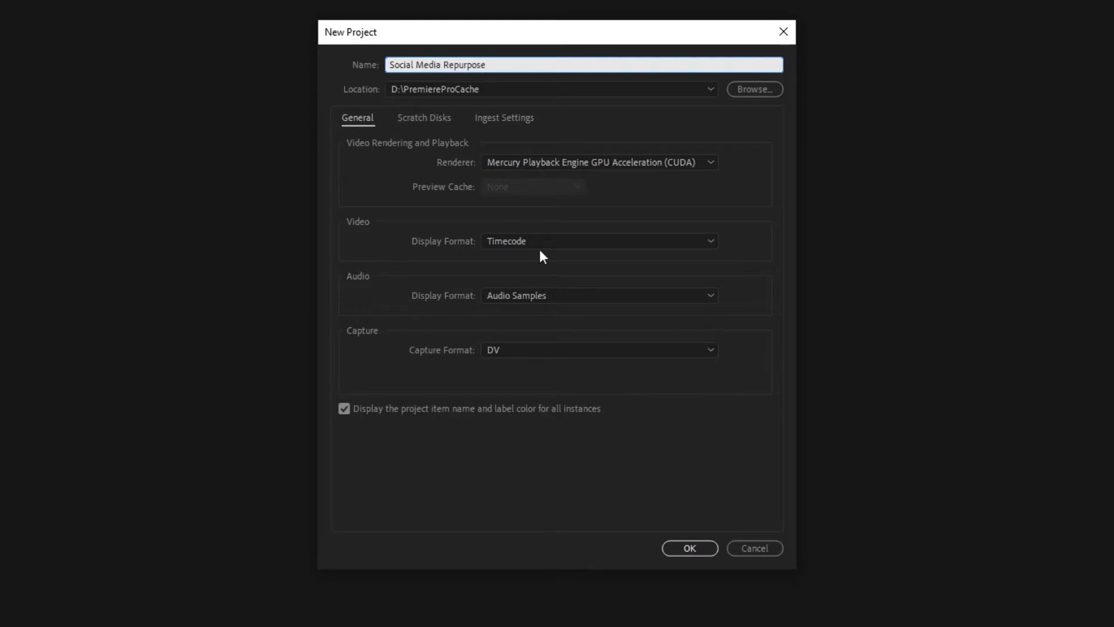
pyautogui.click(675, 547)
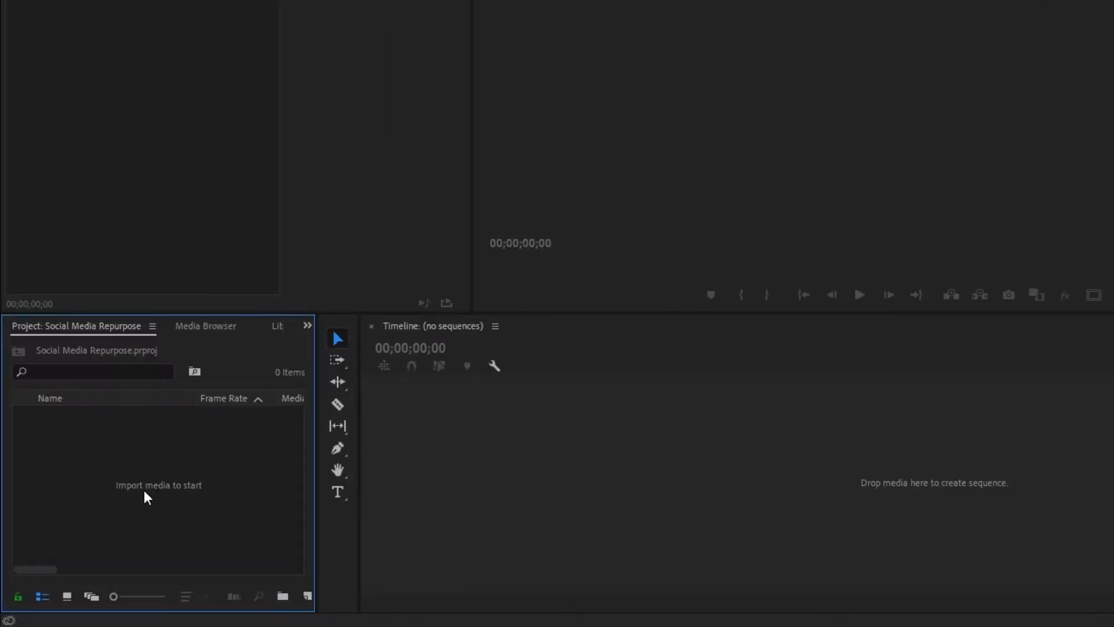
# Import Asset 5.png, Asset 8.png, Asset 14.png and The3Cs.mp4 from the Repurpose Tutorial folder into the project
pyautogui.hotkey('ctrl', 'i')
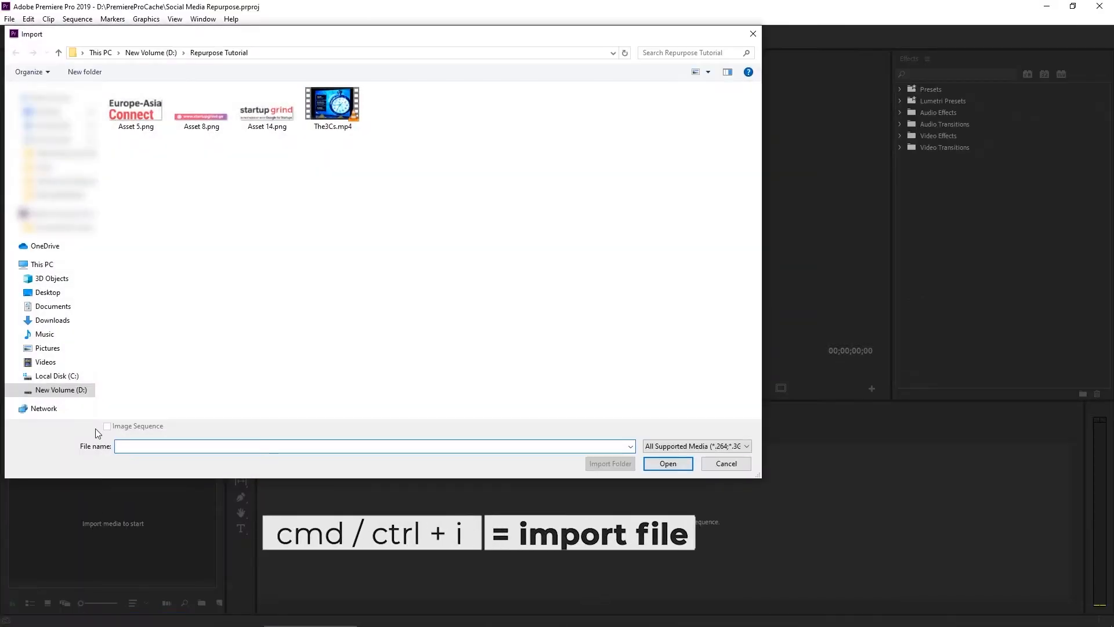
pyautogui.moveTo(111, 153); pyautogui.dragTo(380, 87)
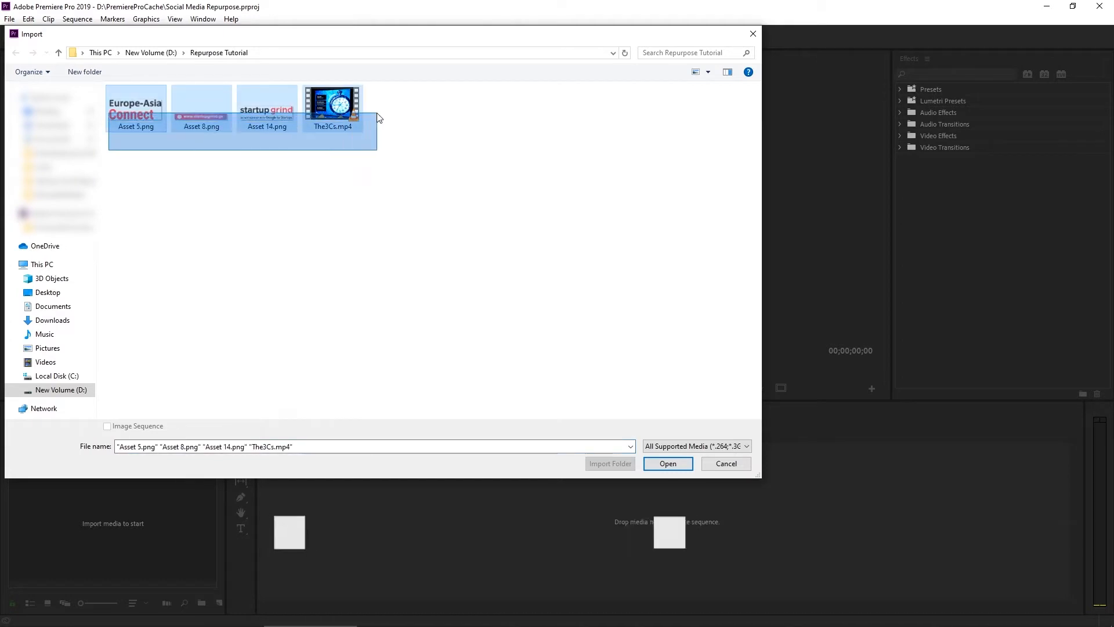
pyautogui.click(666, 464)
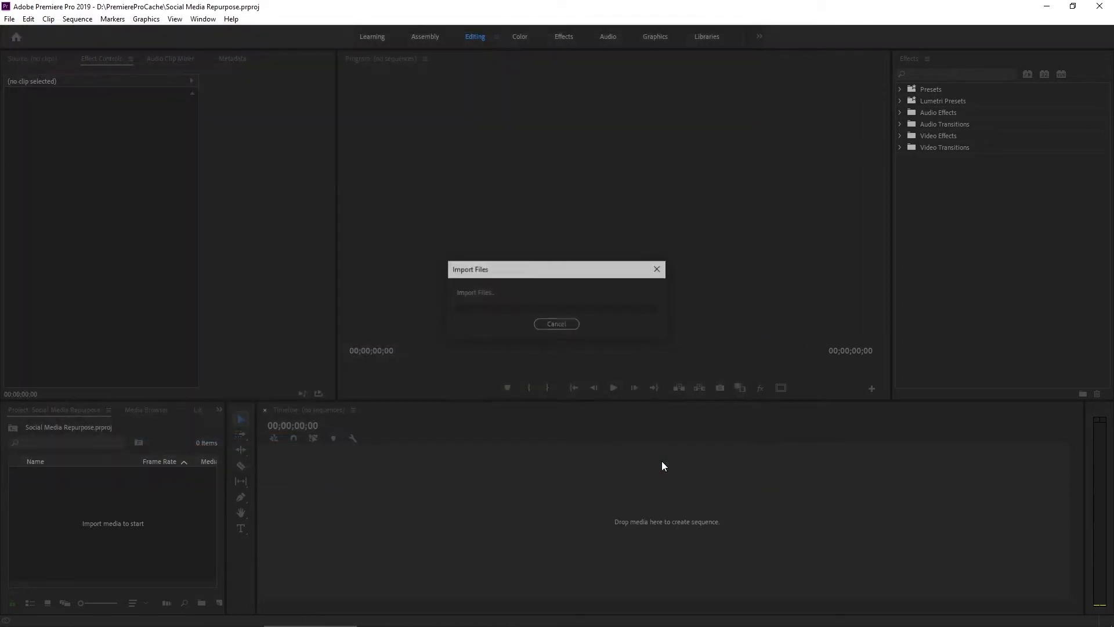
pyautogui.click(128, 542)
# Set up a new sequence from the DSLR 1080p25 preset with a square frame size of 1080 by 1080
pyautogui.click(220, 602)
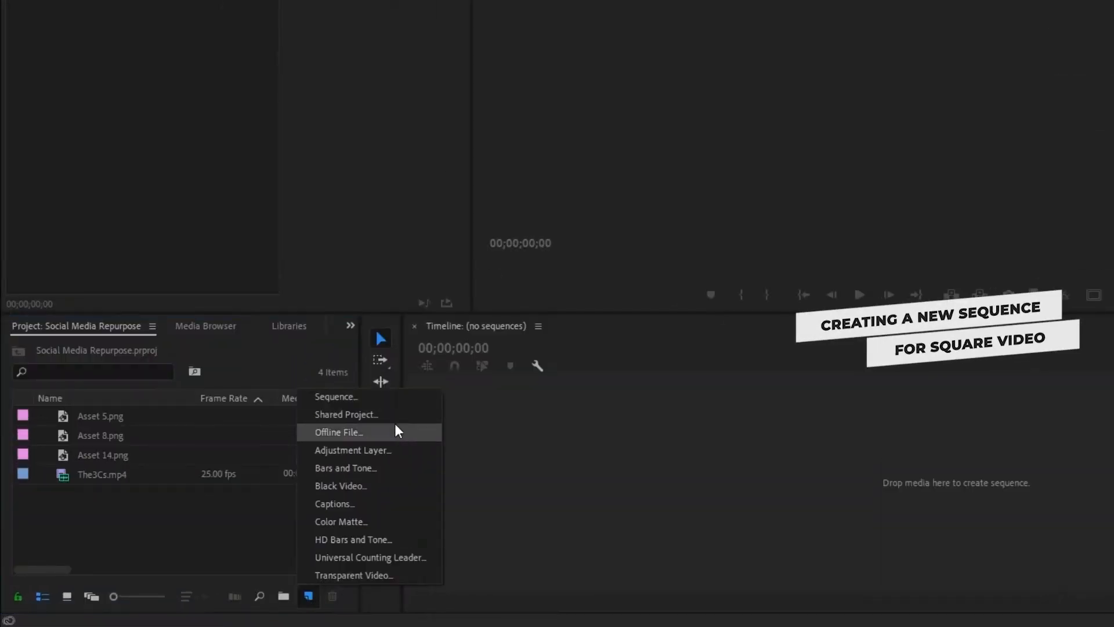
pyautogui.click(400, 400)
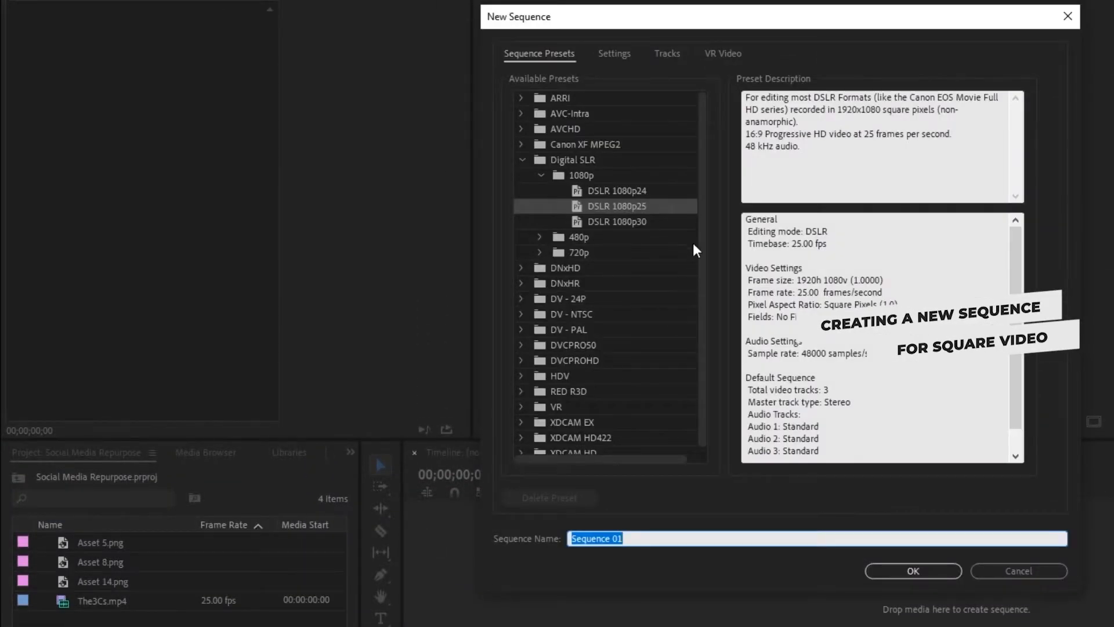
pyautogui.click(617, 206)
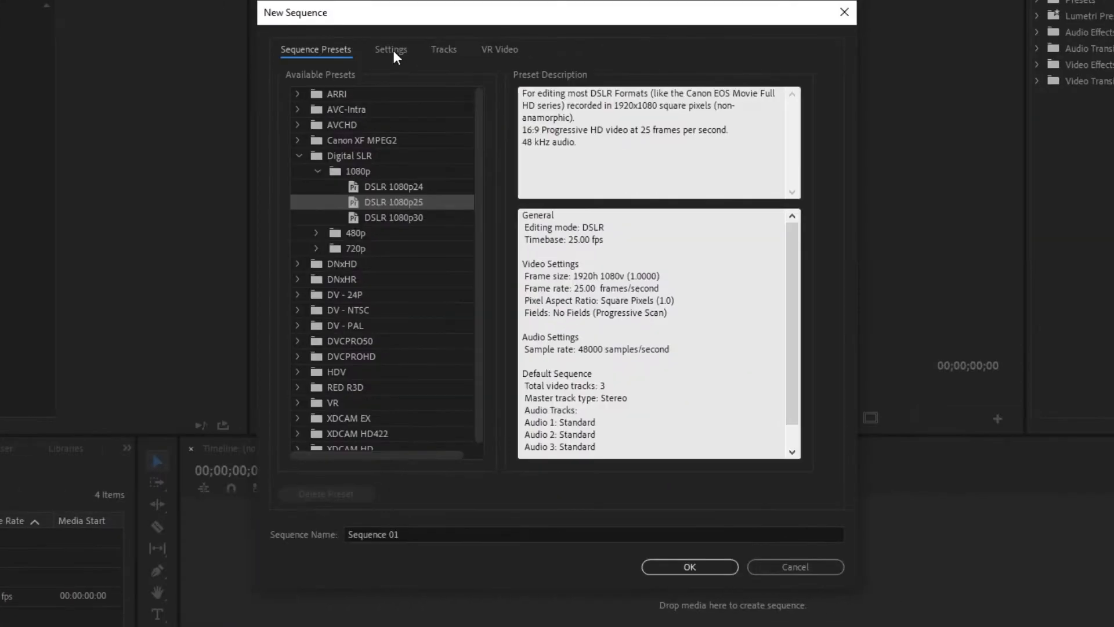
pyautogui.click(392, 50)
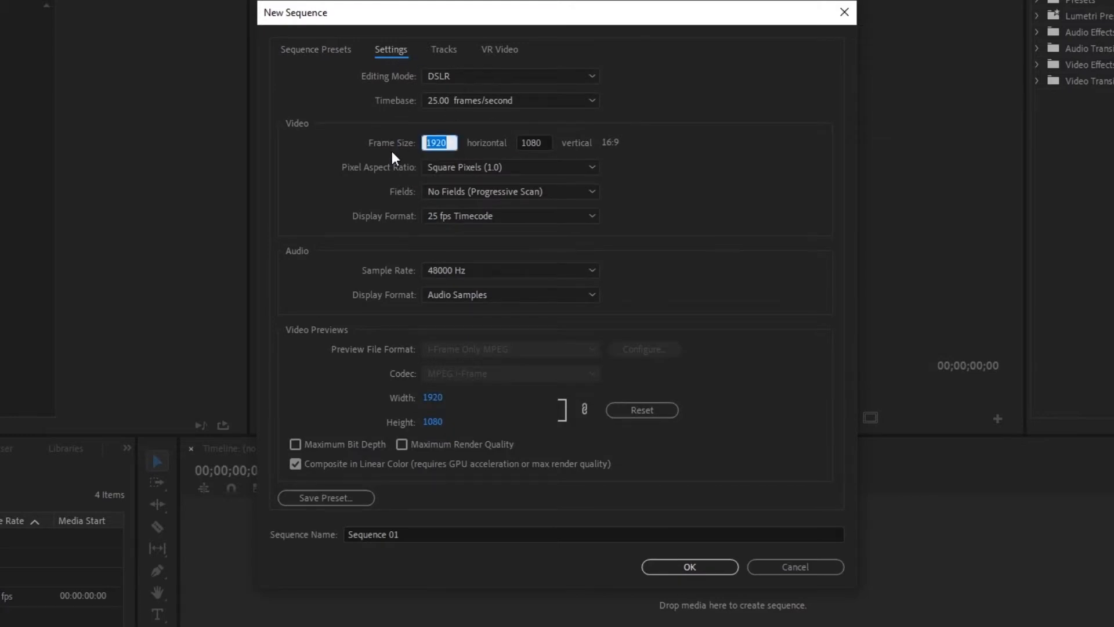
pyautogui.write('1080')
pyautogui.press('Return')
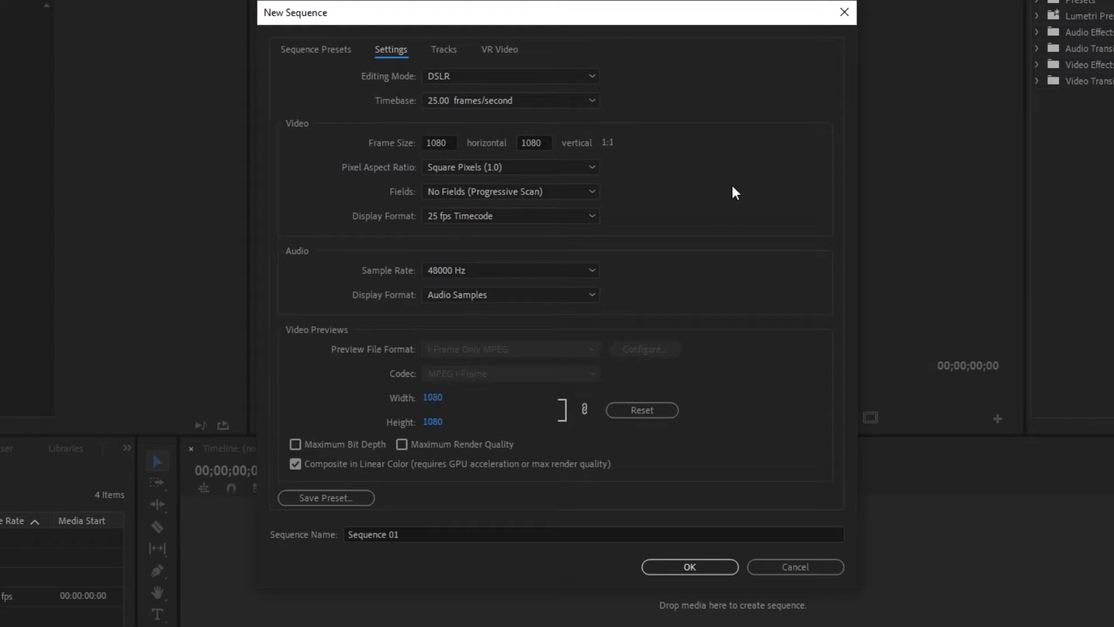
# Name the new sequence Tutorial and create it
pyautogui.click(420, 527)
pyautogui.write('T')
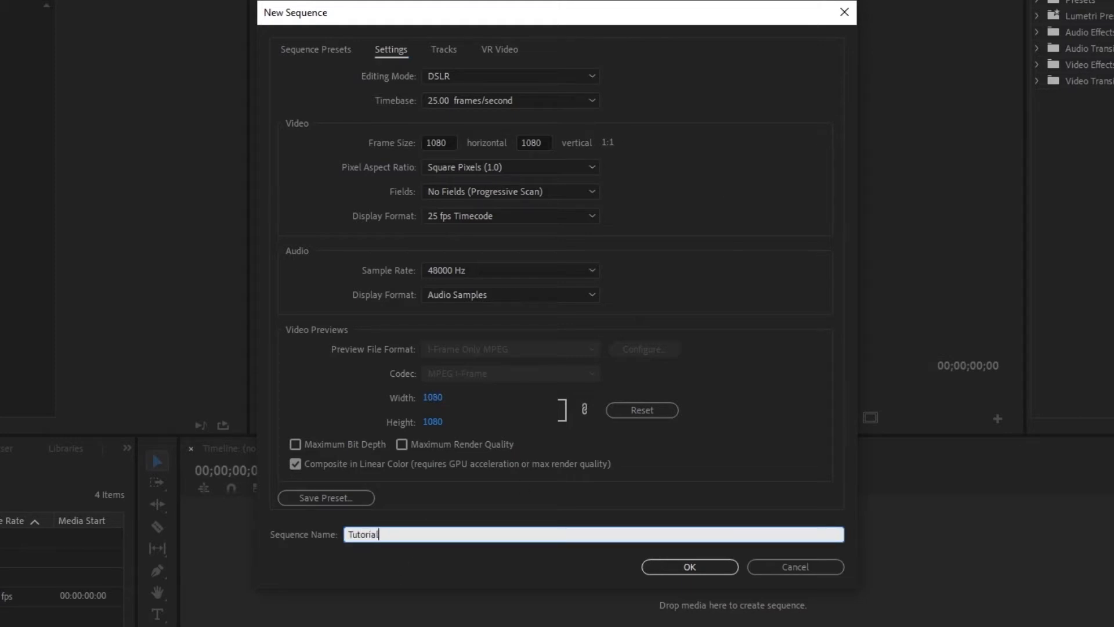
pyautogui.write('utorial')
pyautogui.click(689, 566)
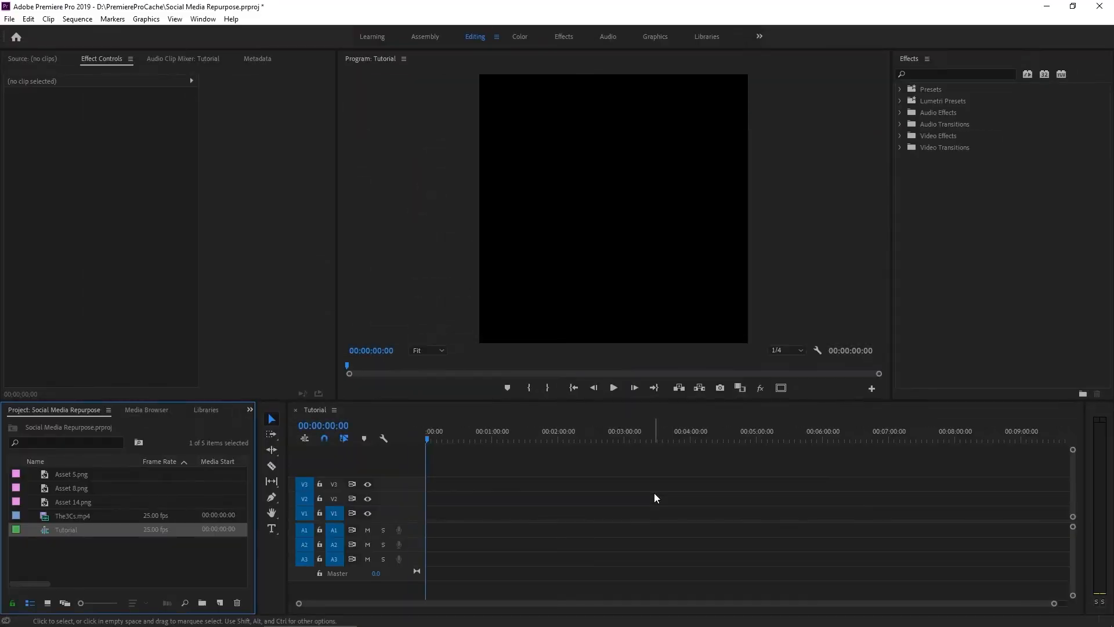
# Place The3Cs.mp4 at the start of video track V1, keeping the existing sequence settings
pyautogui.click(81, 558)
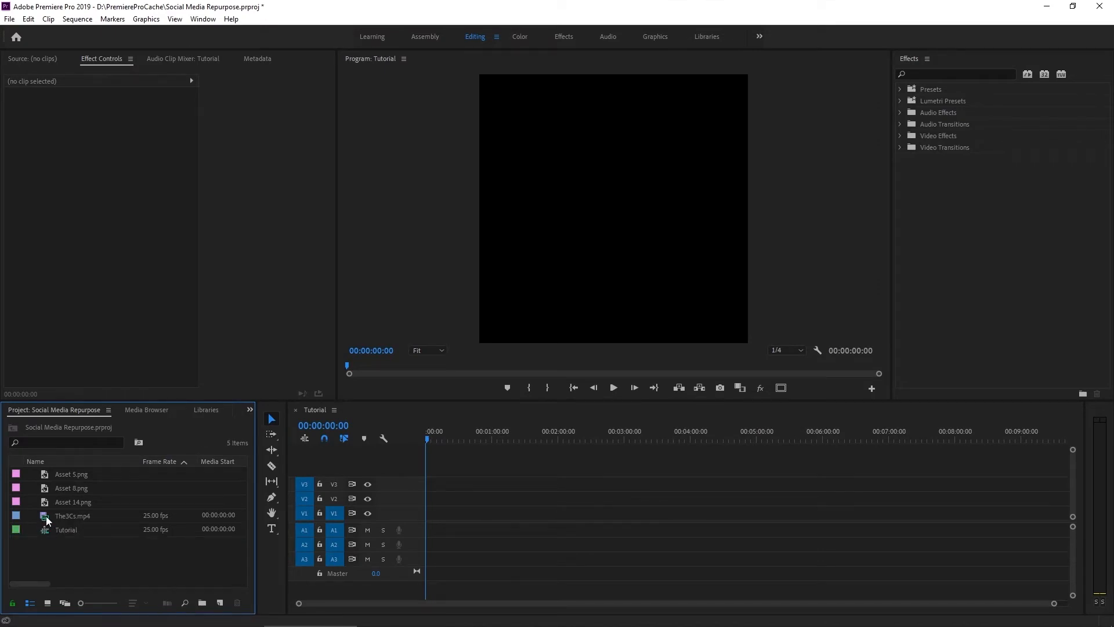
pyautogui.moveTo(44, 516); pyautogui.dragTo(451, 508)
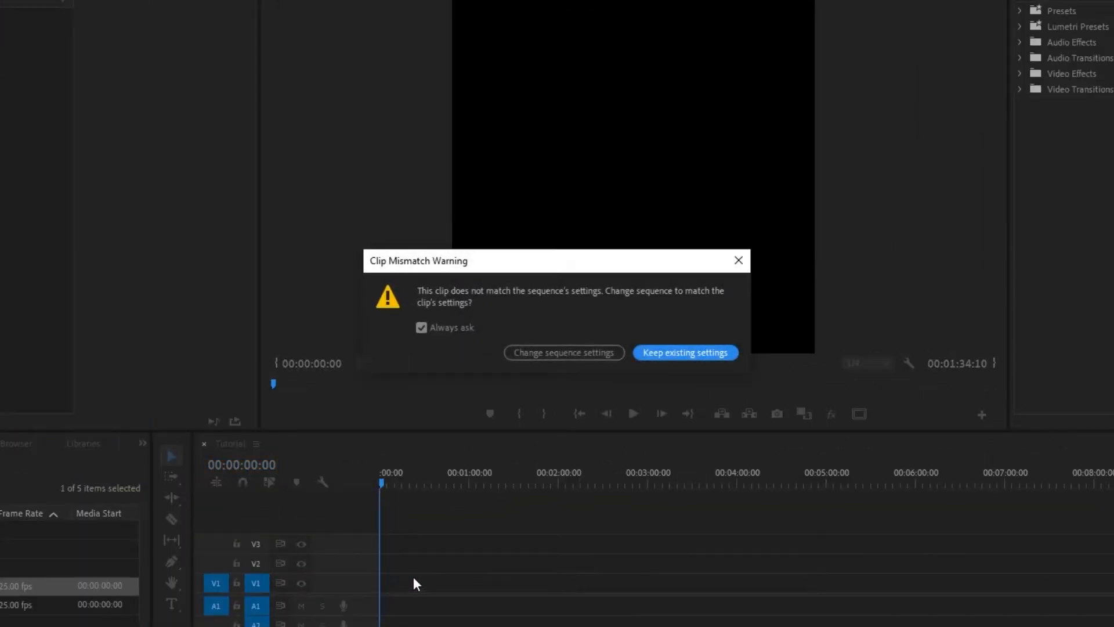
pyautogui.click(682, 351)
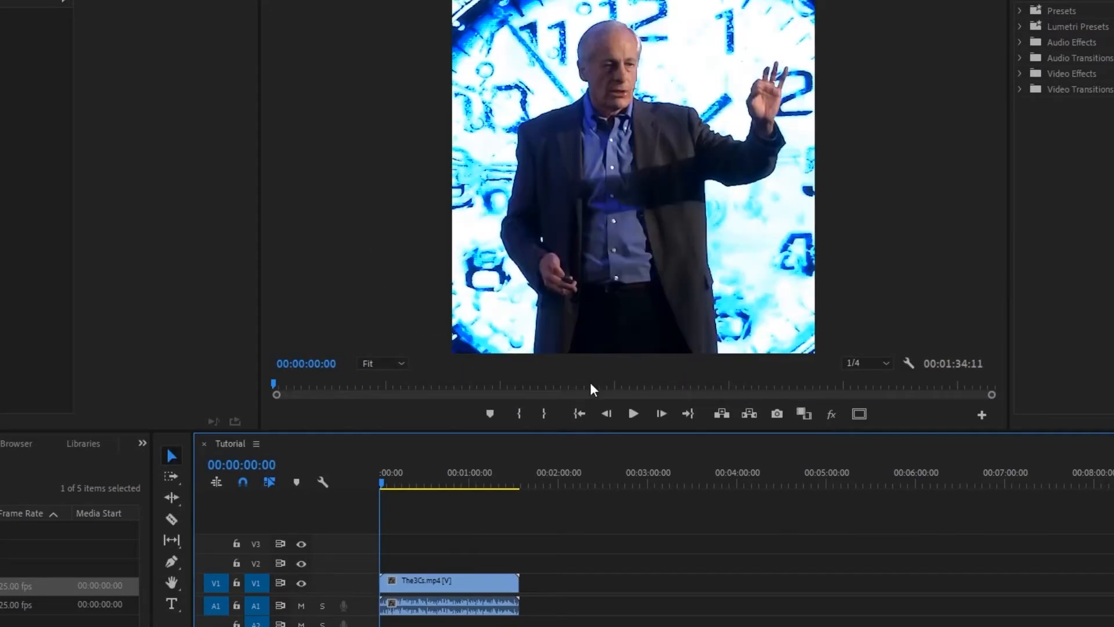
# Apply Set to Frame Size to the The3Cs.mp4 clip in the sequence and play back the result
pyautogui.click(406, 587)
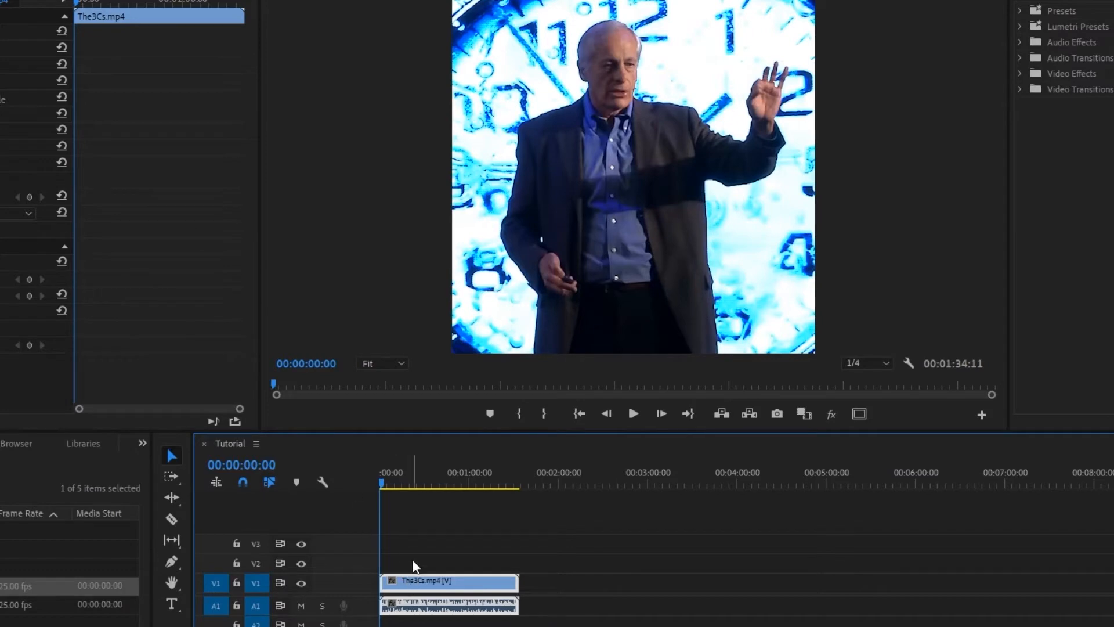
pyautogui.moveTo(380, 481)
pyautogui.mouseDown()
pyautogui.moveTo(409, 481)
pyautogui.moveTo(375, 484)
pyautogui.mouseUp()
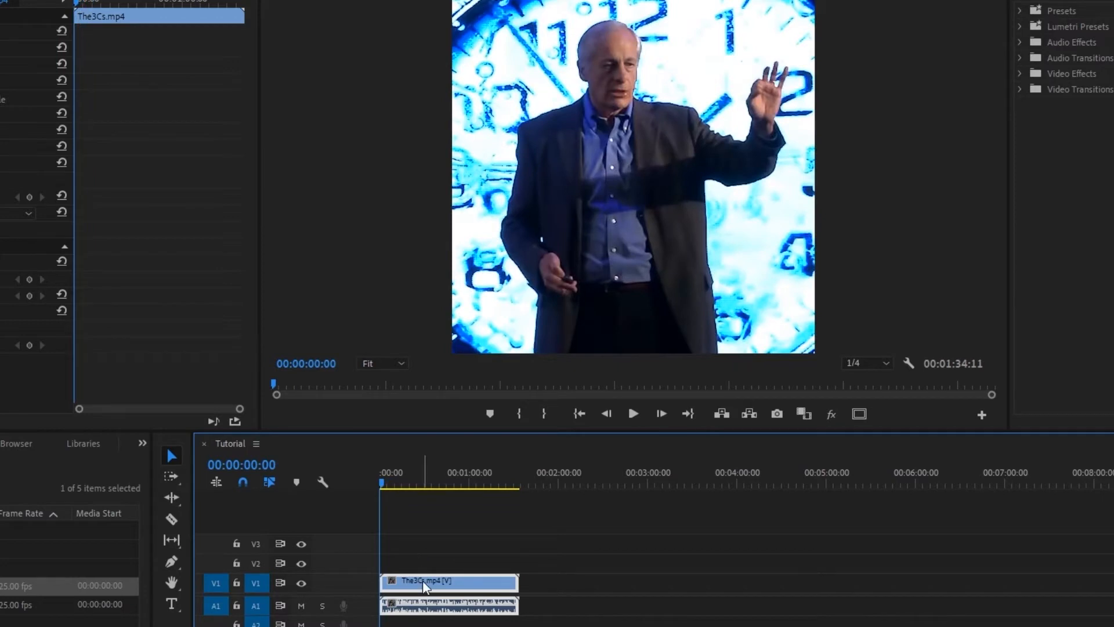
pyautogui.rightClick(423, 582)
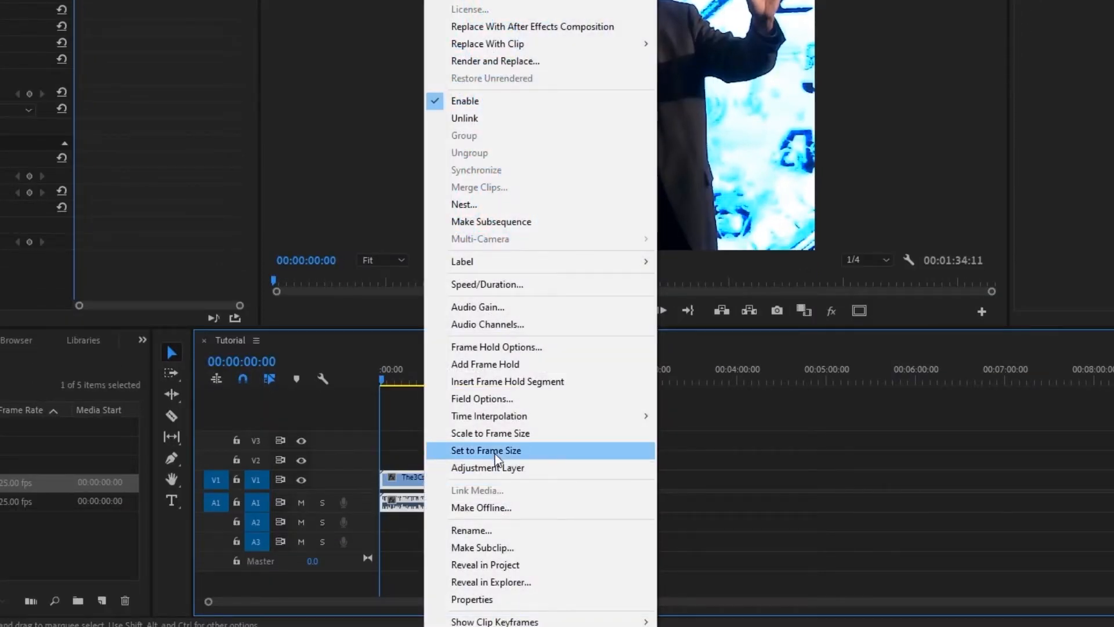
pyautogui.click(496, 451)
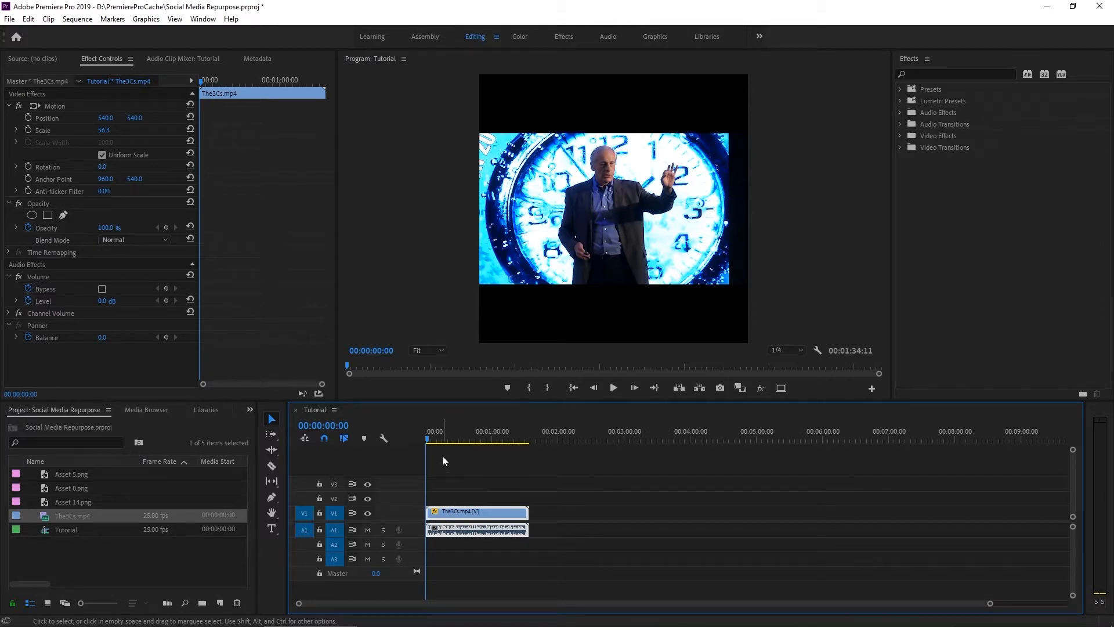
pyautogui.press('space')
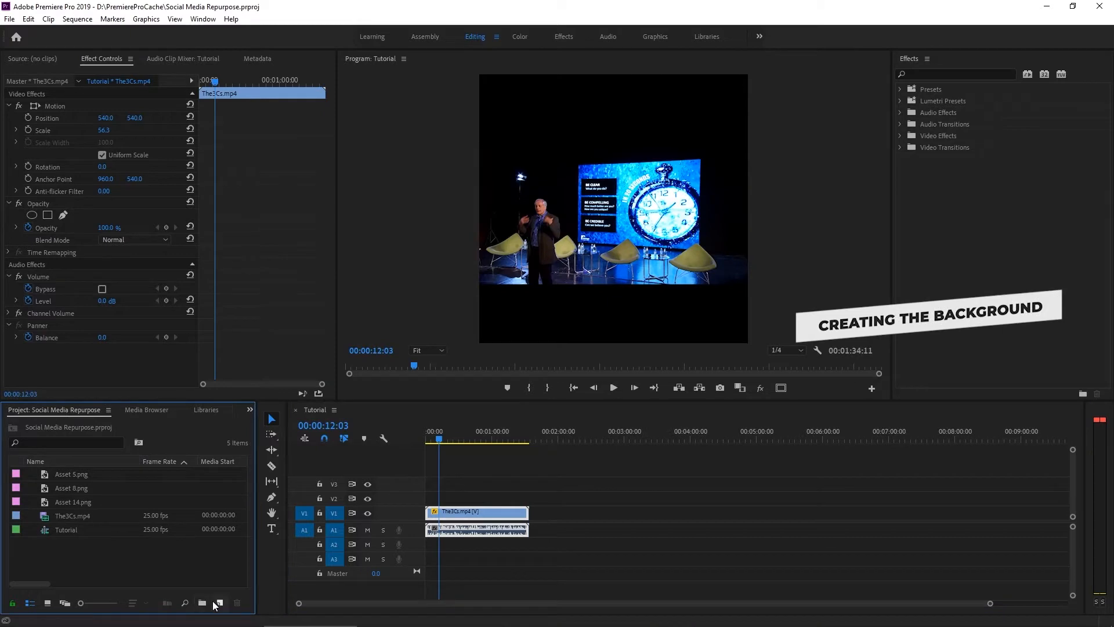
# Create a 1080 by 1080 color matte in light grey E9E9E9 and name it Background
pyautogui.click(219, 602)
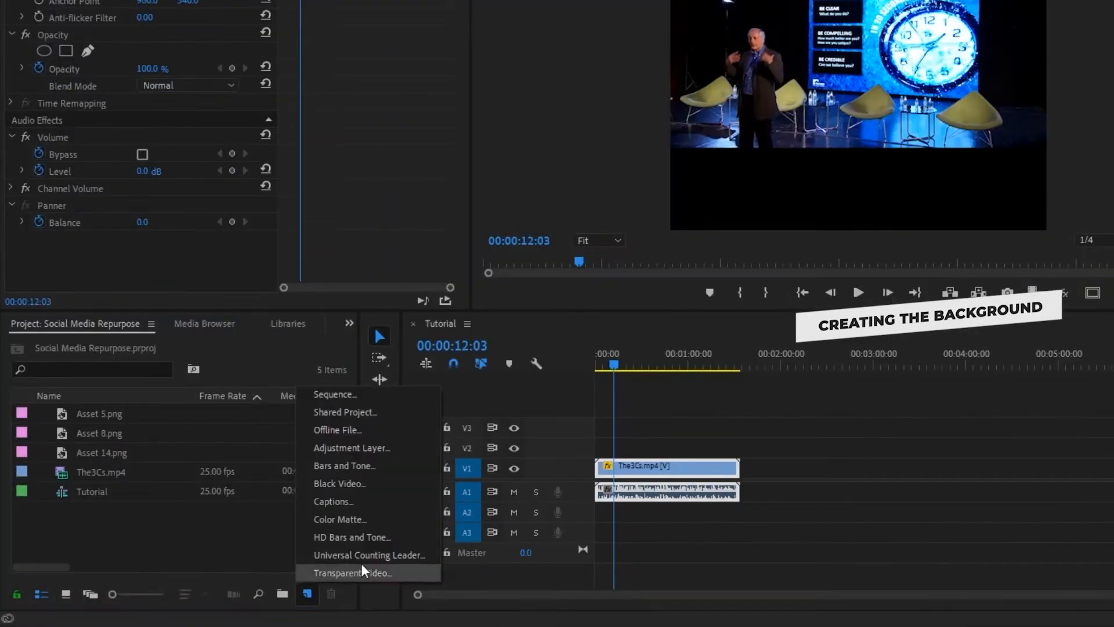
pyautogui.click(377, 519)
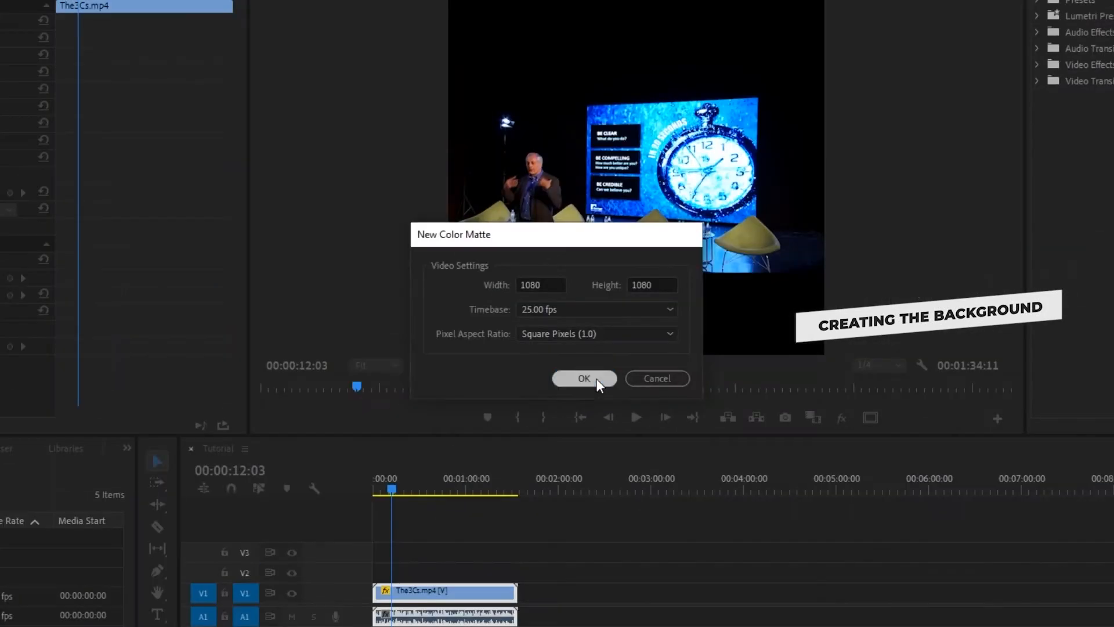
pyautogui.click(584, 378)
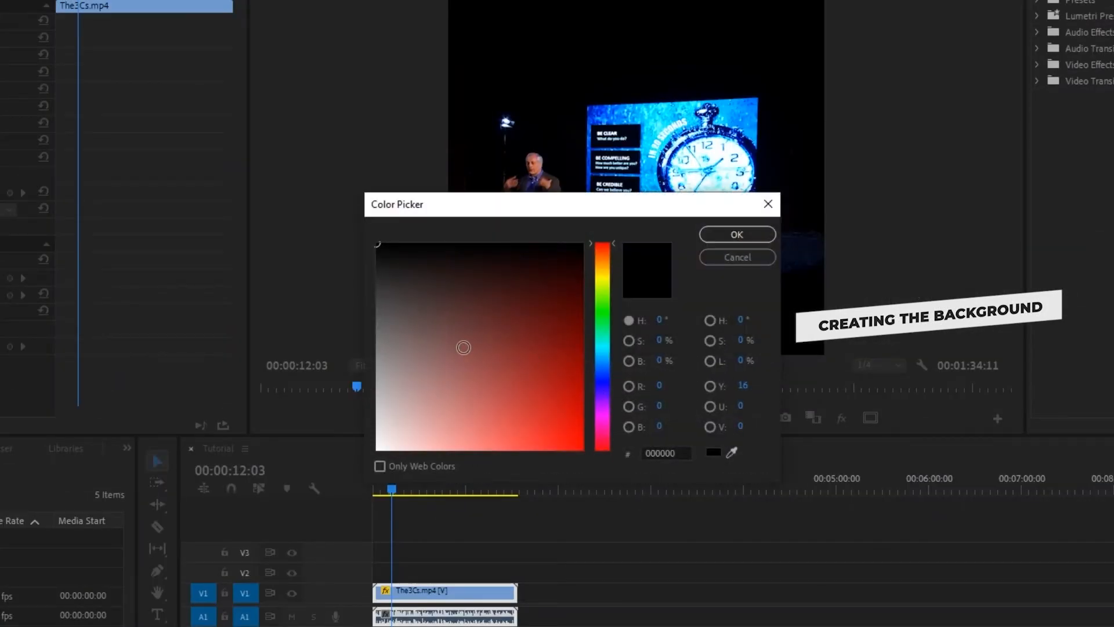
pyautogui.moveTo(456, 342); pyautogui.dragTo(328, 431)
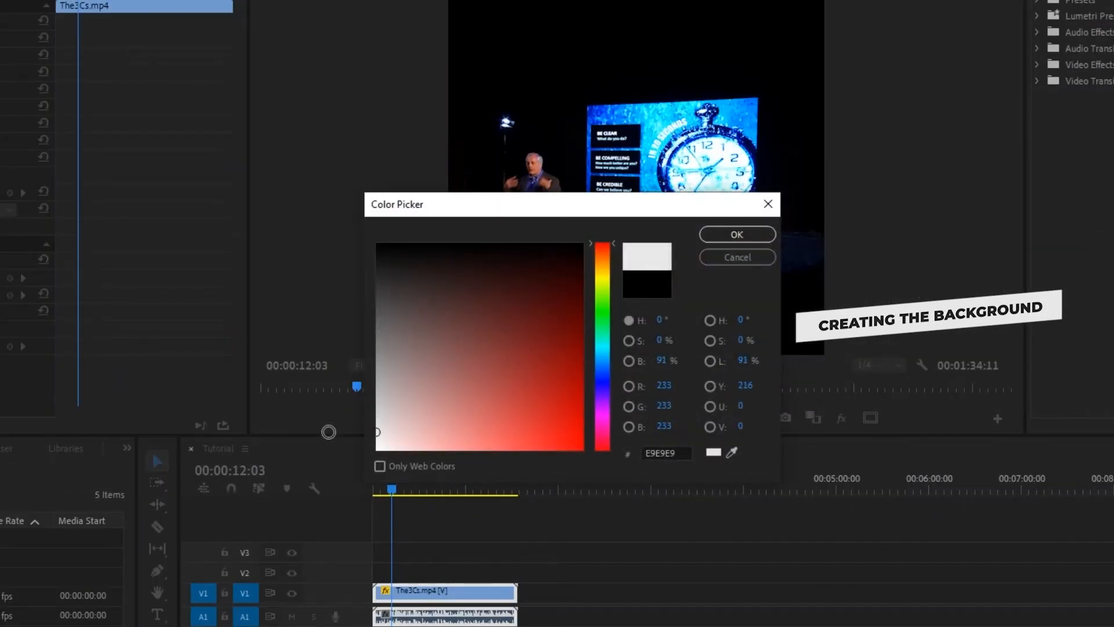
pyautogui.click(747, 232)
pyautogui.write('Background')
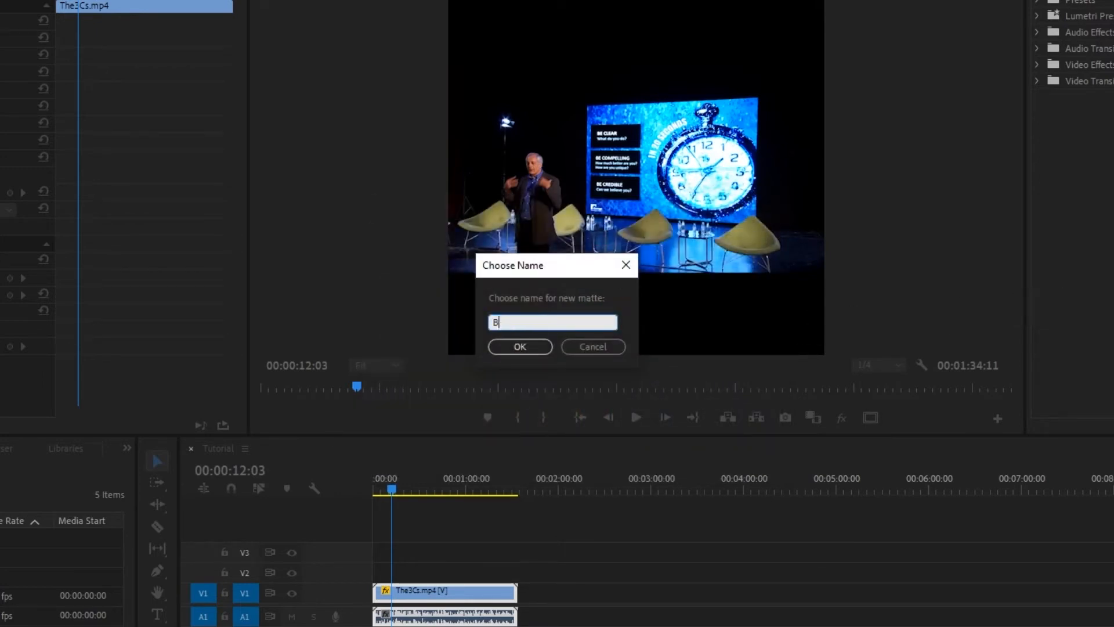
pyautogui.click(520, 346)
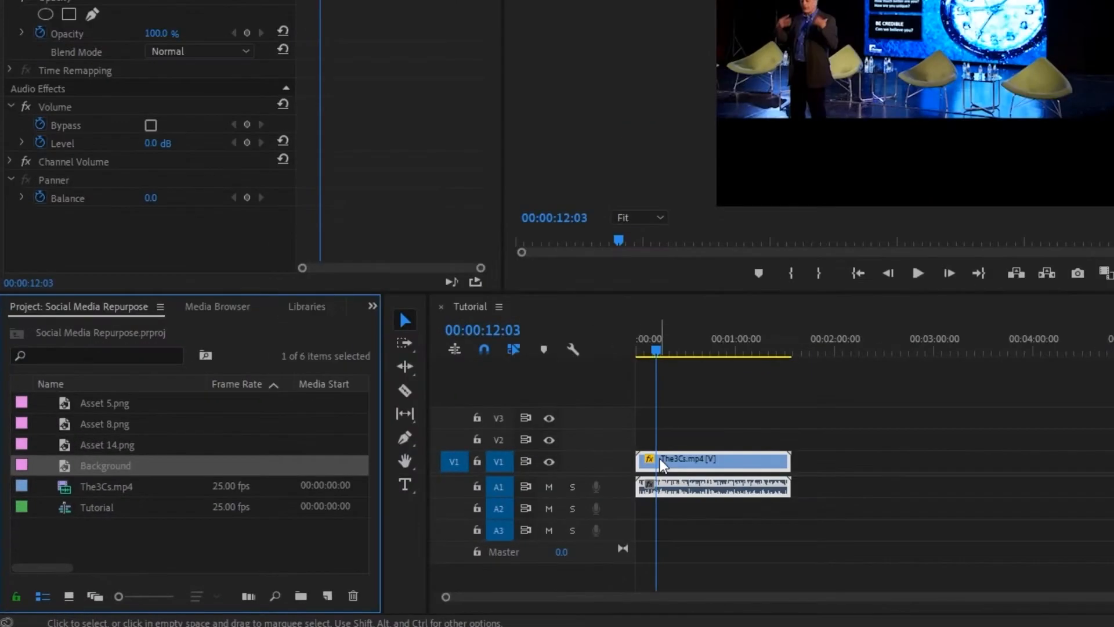
# Move the The3Cs.mp4 video up to track V2 and place the Background matte beneath it on V1
pyautogui.moveTo(450, 511); pyautogui.dragTo(450, 496)
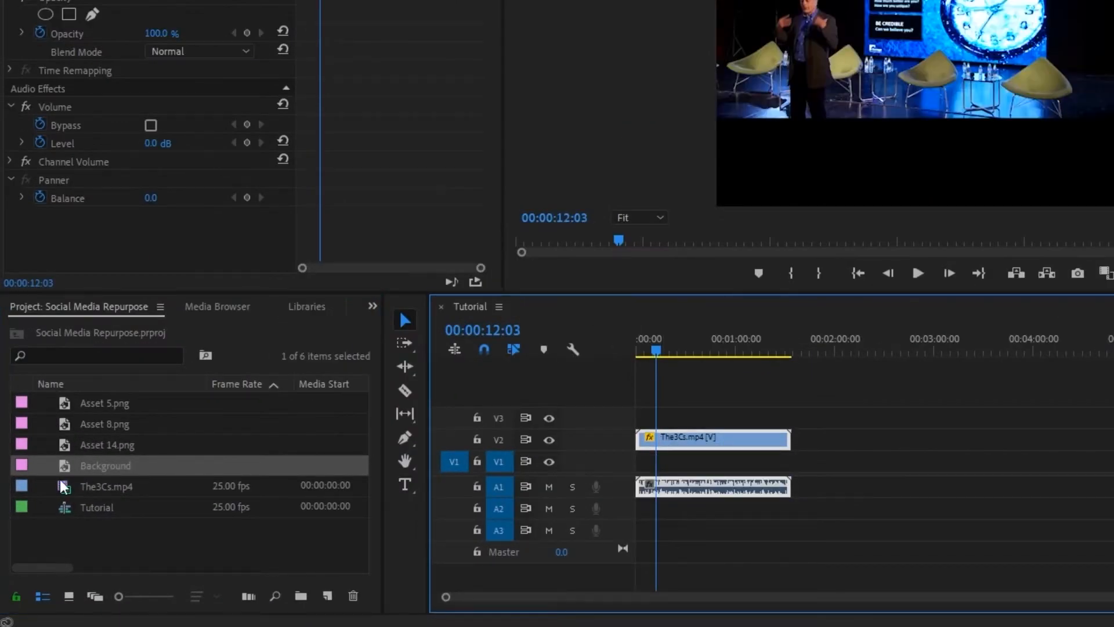
pyautogui.moveTo(64, 472); pyautogui.dragTo(738, 464)
pyautogui.press('=')
pyautogui.press('=')
pyautogui.press('=')
pyautogui.press('-')
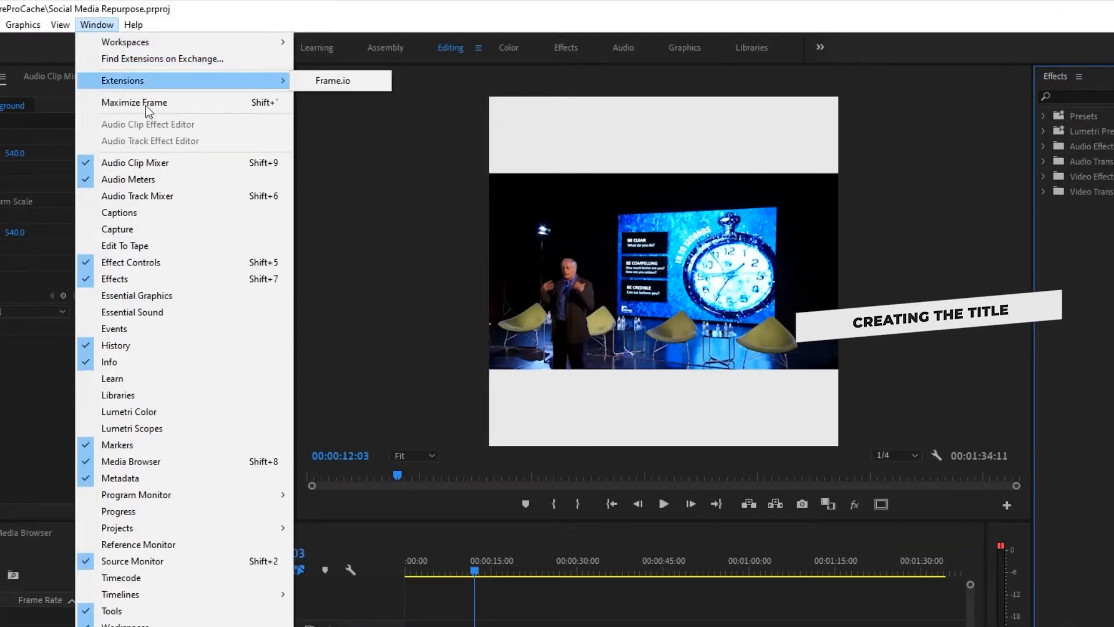
# Add a new text layer with Essential Graphics and move it onto the light band above the video
pyautogui.click(173, 297)
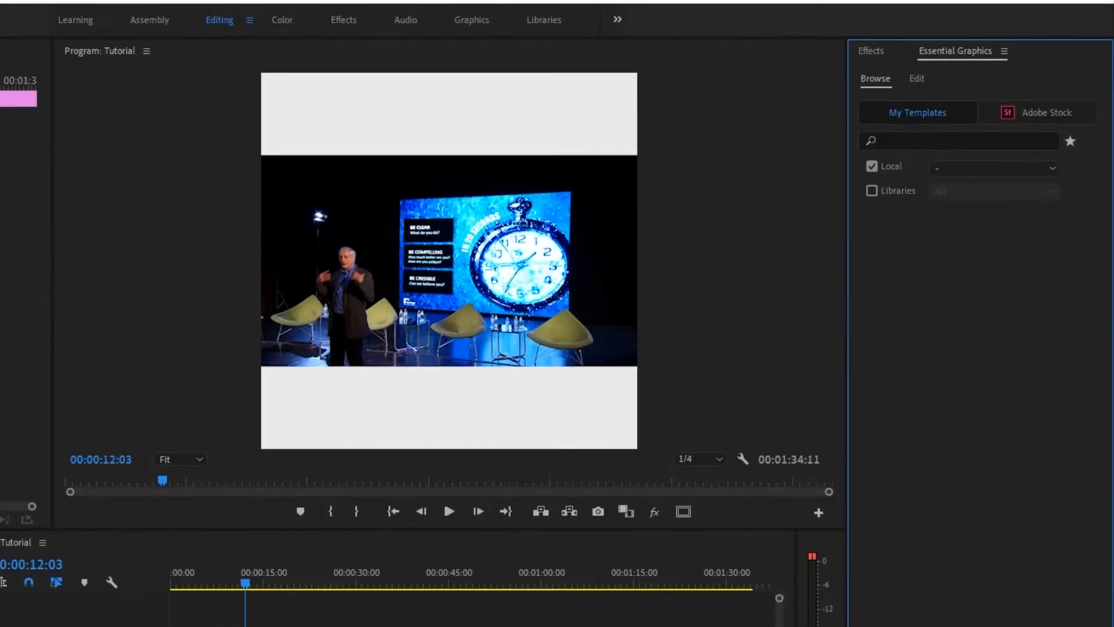
pyautogui.click(917, 81)
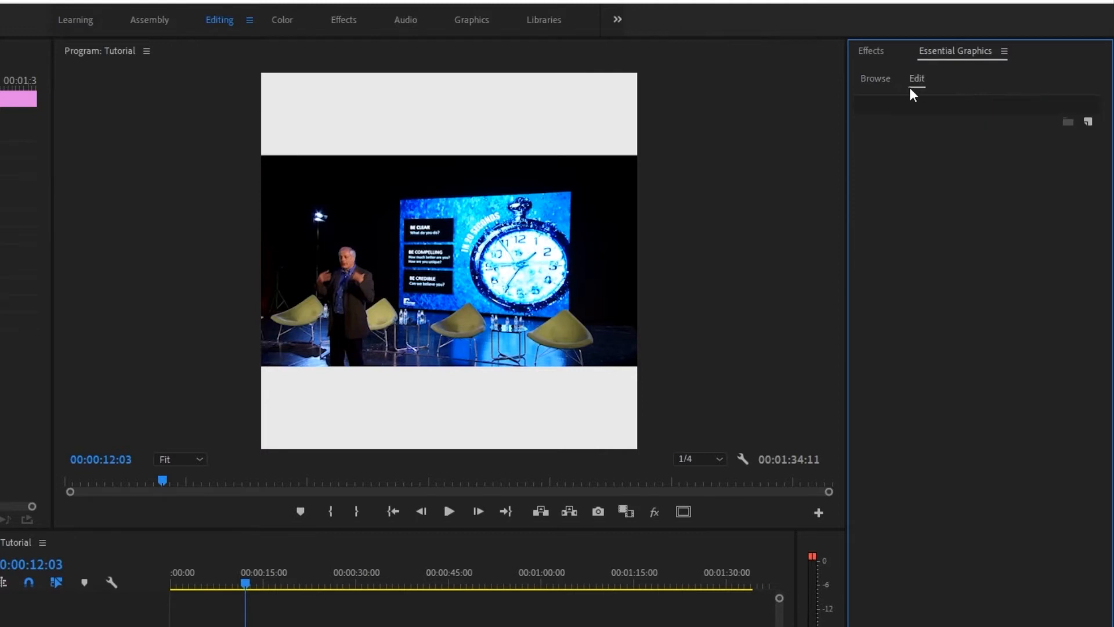
pyautogui.click(1088, 121)
pyautogui.click(1055, 138)
pyautogui.moveTo(497, 261); pyautogui.dragTo(429, 120)
# Replace the title text with "The 3C's" on the first line and "to attract investors" on the second
pyautogui.doubleClick(375, 116)
pyautogui.hotkey('ctrl', 'a')
pyautogui.write('The 3Cs')
pyautogui.press('Left')
pyautogui.write("'")
pyautogui.press('Right')
pyautogui.press('Return')
pyautogui.write('to attract investors')
pyautogui.press('Escape')
# Center-align the title text at horizontal position 555.5 and set its font to Montserrat ExtraBold
pyautogui.click(890, 485)
pyautogui.click(897, 275)
pyautogui.write('555.5')
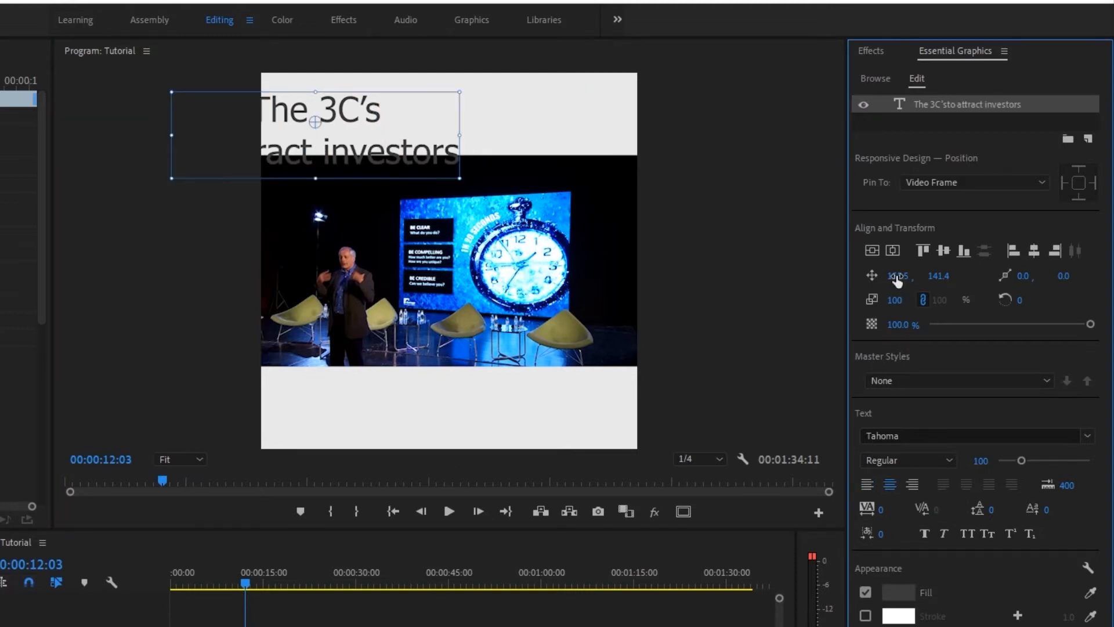
pyautogui.press('Return')
pyautogui.click(935, 435)
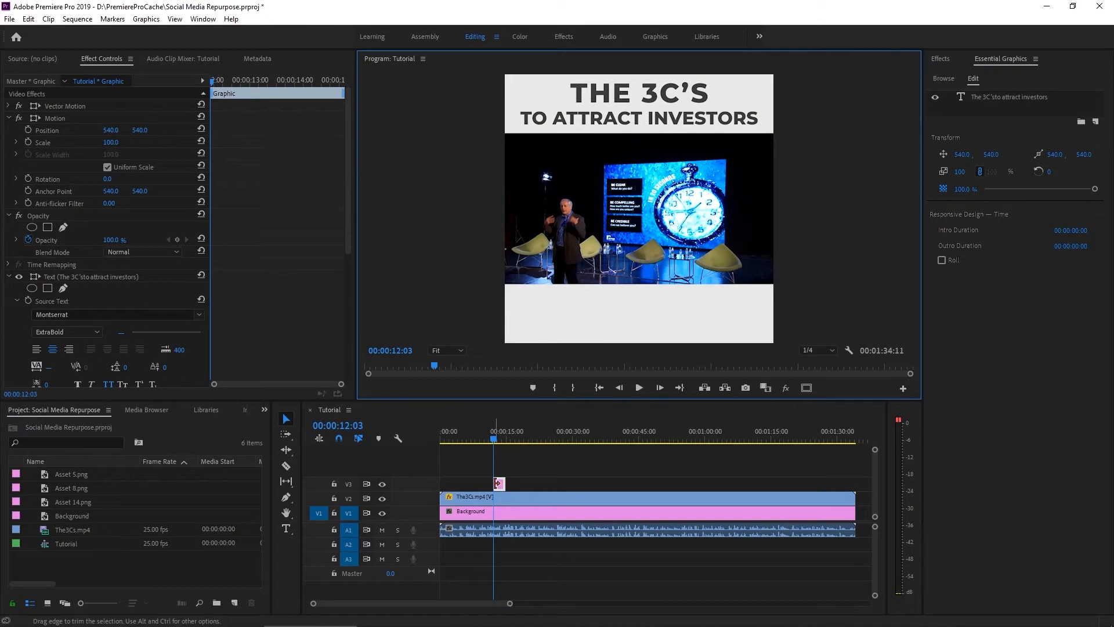
# Extend the title graphic on track V3 to the end of the video clip
pyautogui.moveTo(497, 483); pyautogui.dragTo(855, 483)
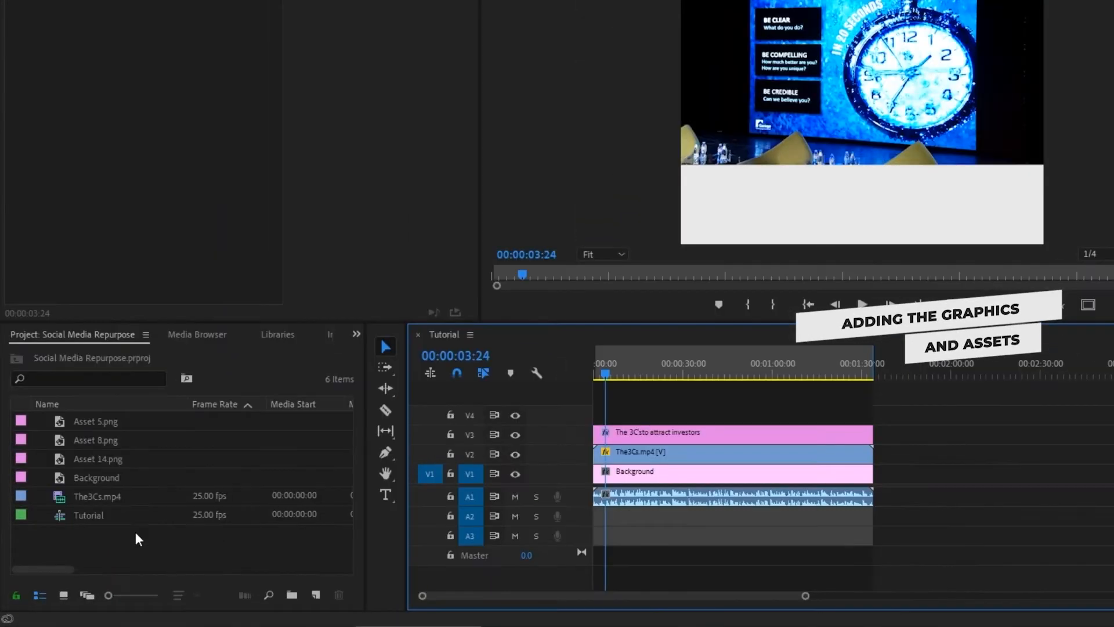
# Place Asset 14.png on track V4 at the playhead and move the logo to the frame's lower-left corner
pyautogui.moveTo(59, 455); pyautogui.dragTo(608, 413)
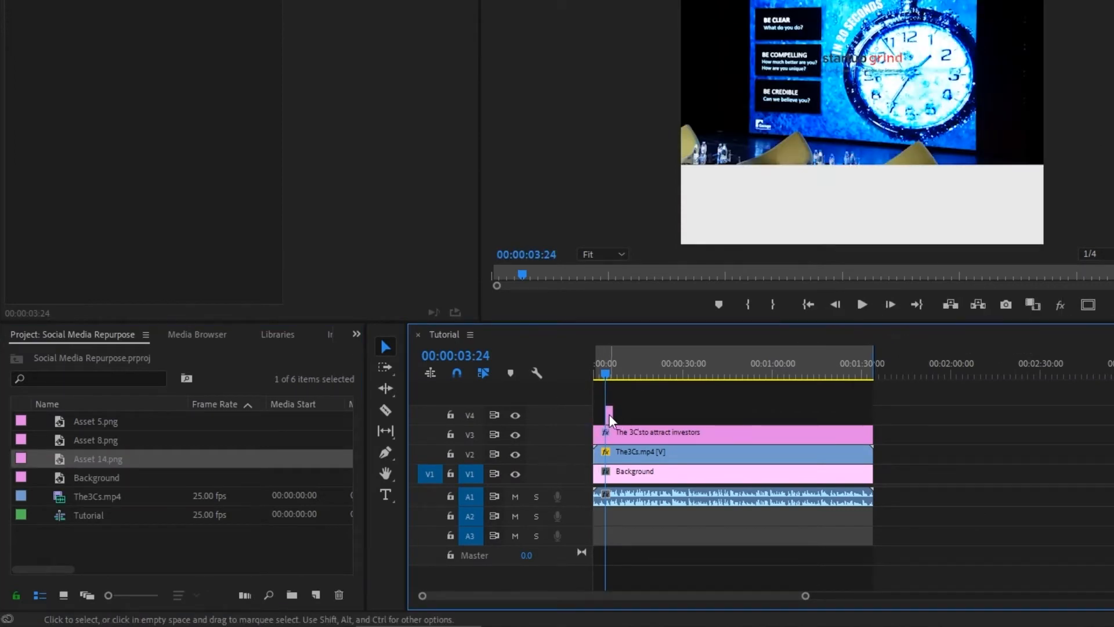
pyautogui.moveTo(636, 212); pyautogui.dragTo(539, 336)
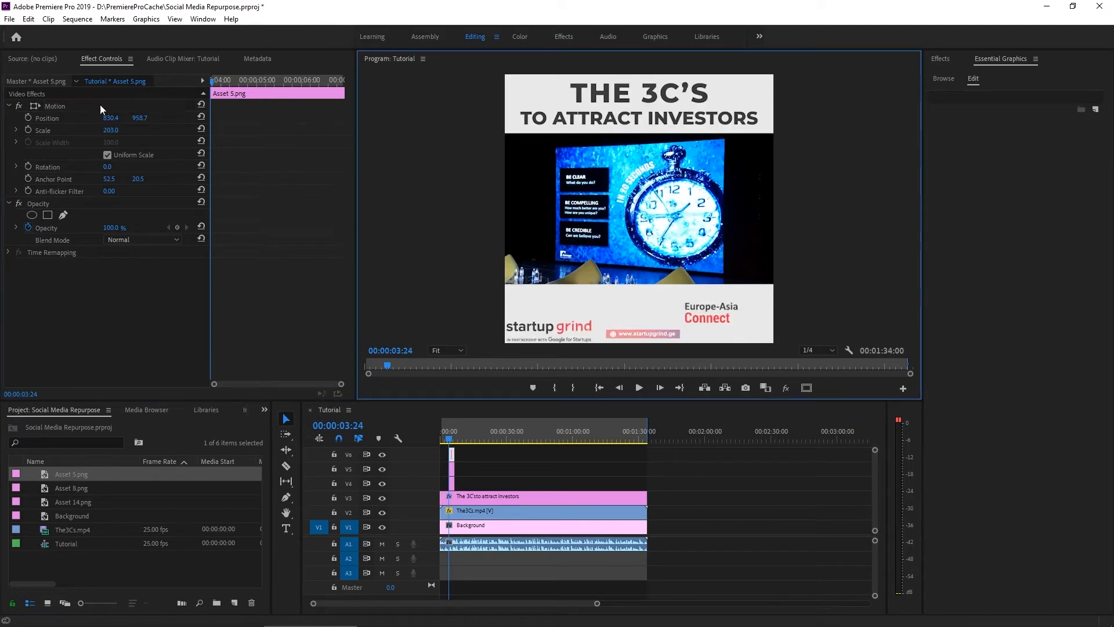
# Extend the three logo clips on tracks V4 to V6 to the full video length and nest them as "Bottom"
pyautogui.moveTo(443, 449)
pyautogui.mouseDown()
pyautogui.moveTo(455, 485)
pyautogui.moveTo(647, 468)
pyautogui.moveTo(440, 461)
pyautogui.mouseUp()
pyautogui.click(741, 503)
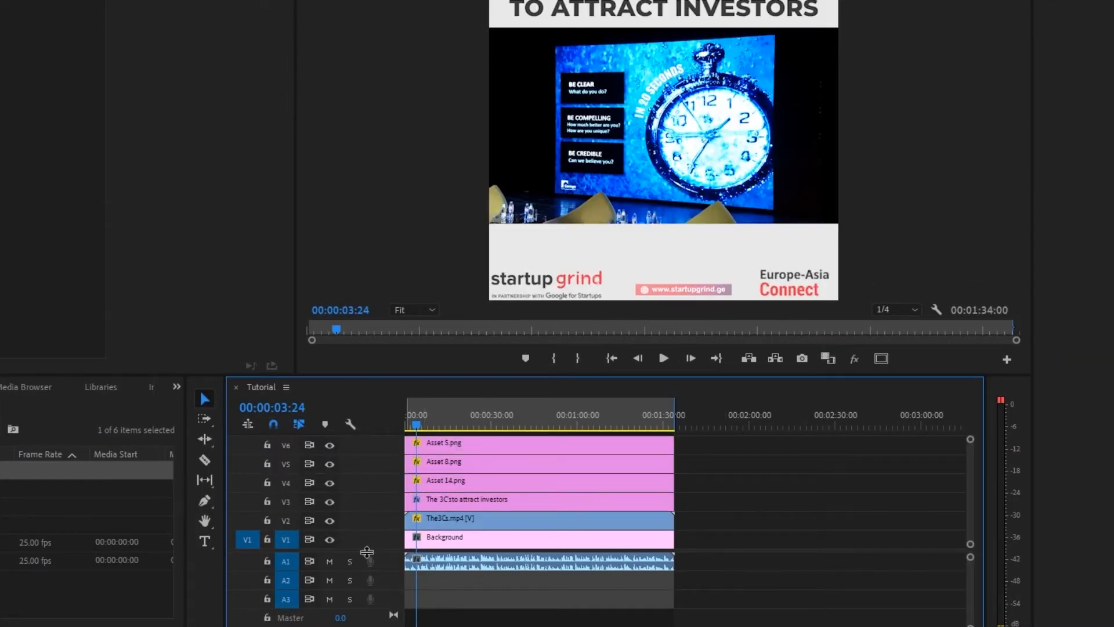
pyautogui.moveTo(367, 551); pyautogui.dragTo(367, 567)
pyautogui.moveTo(699, 501); pyautogui.dragTo(511, 457)
pyautogui.rightClick(511, 457)
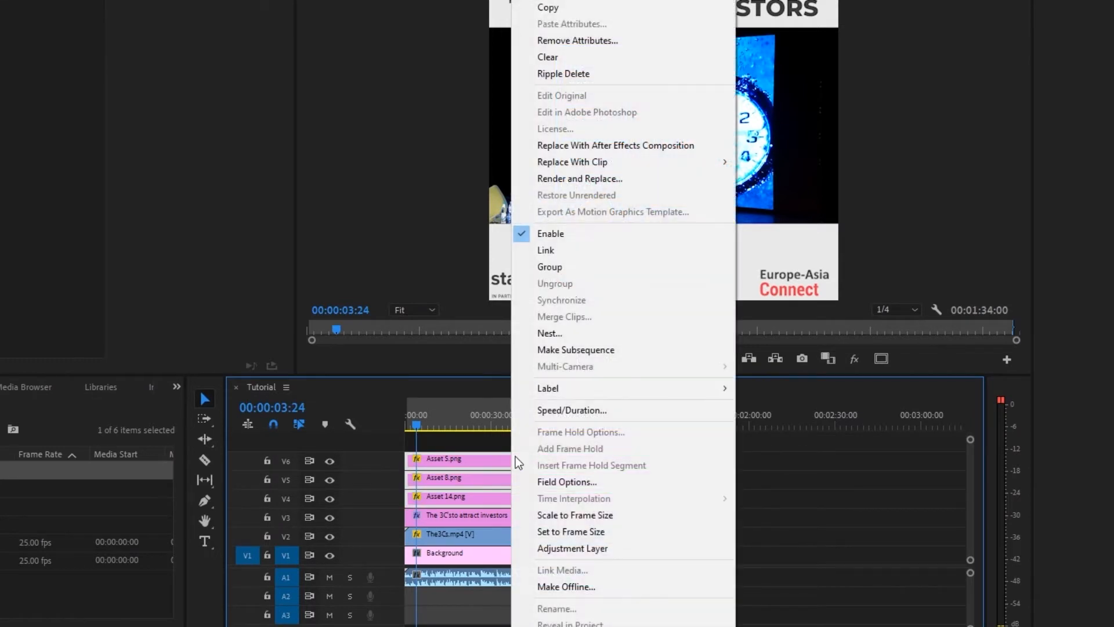
pyautogui.click(561, 335)
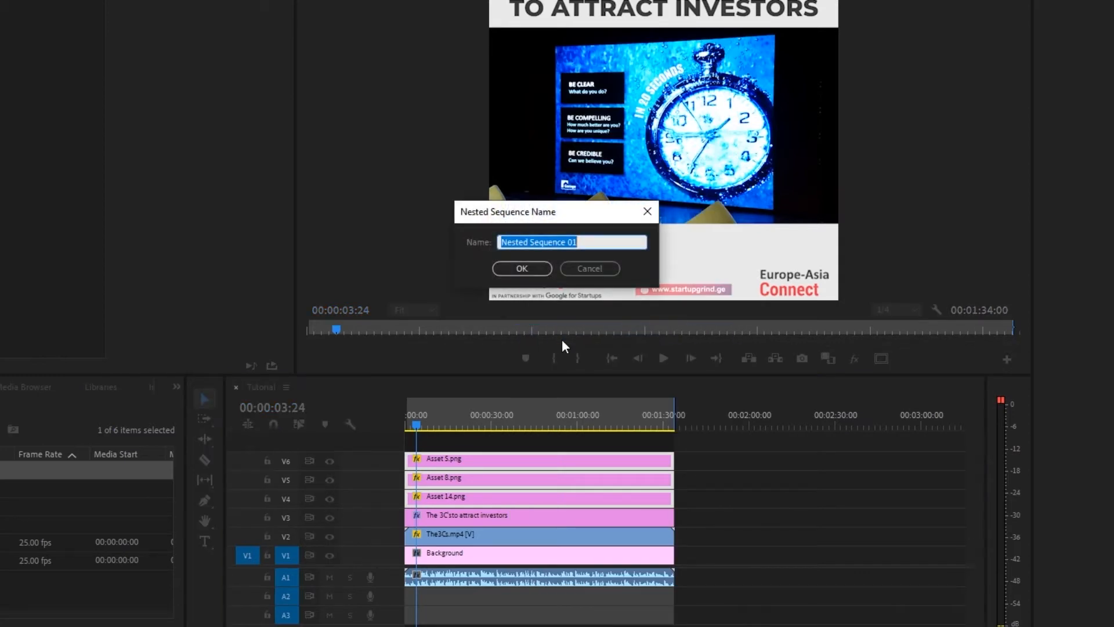
pyautogui.write('Bottom')
pyautogui.click(524, 268)
pyautogui.click(444, 501)
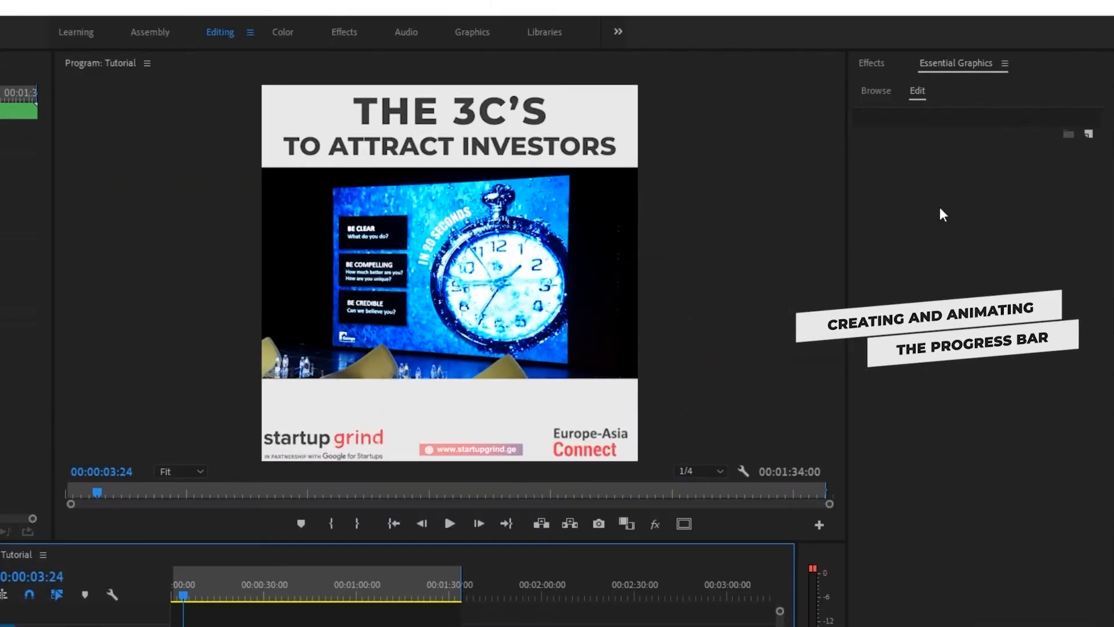
# Add a rectangle shape, resize it into a thin horizontal bar, and place it just above the logos
pyautogui.click(1088, 134)
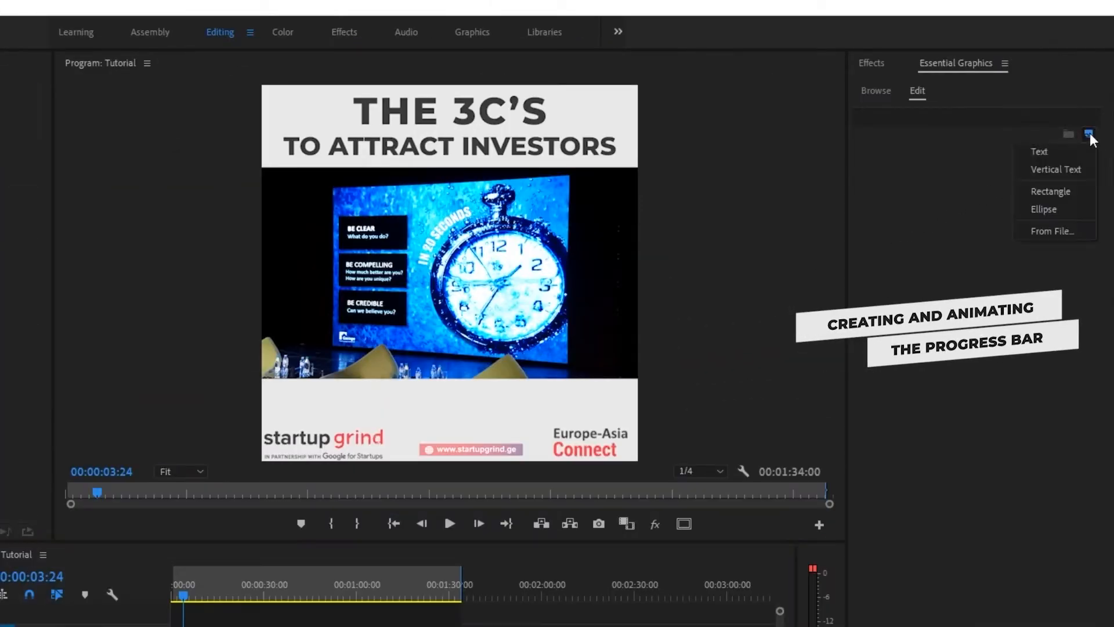
pyautogui.click(1073, 191)
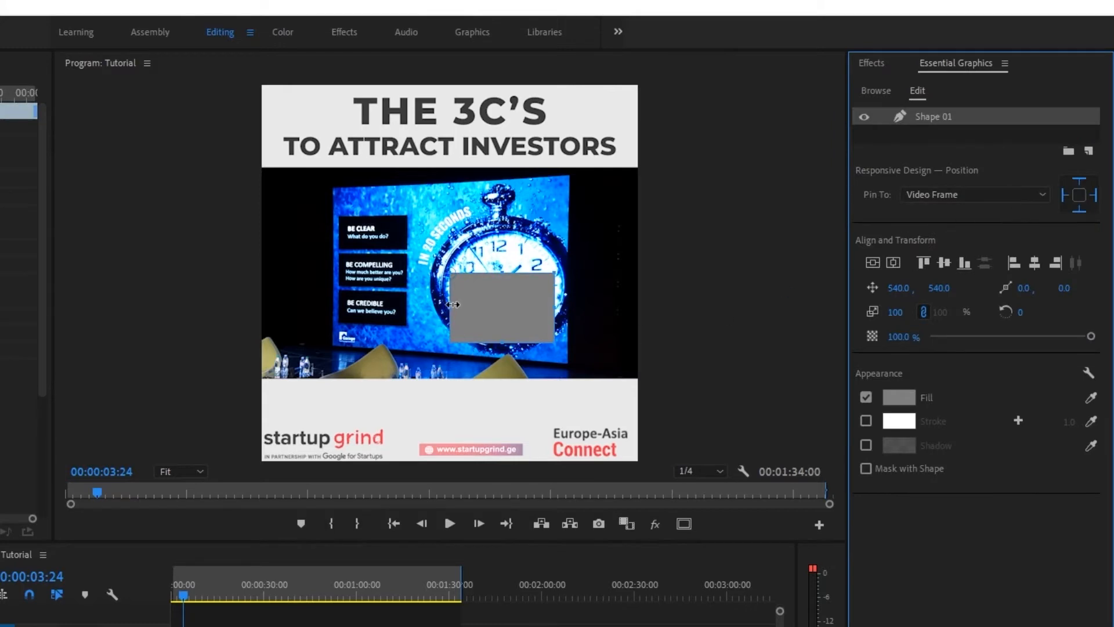
pyautogui.moveTo(452, 304); pyautogui.dragTo(241, 303)
pyautogui.moveTo(420, 317); pyautogui.dragTo(396, 427)
# Set the preview magnification to 100% and stretch the grey bar to the frame's side edges
pyautogui.click(180, 470)
pyautogui.click(180, 571)
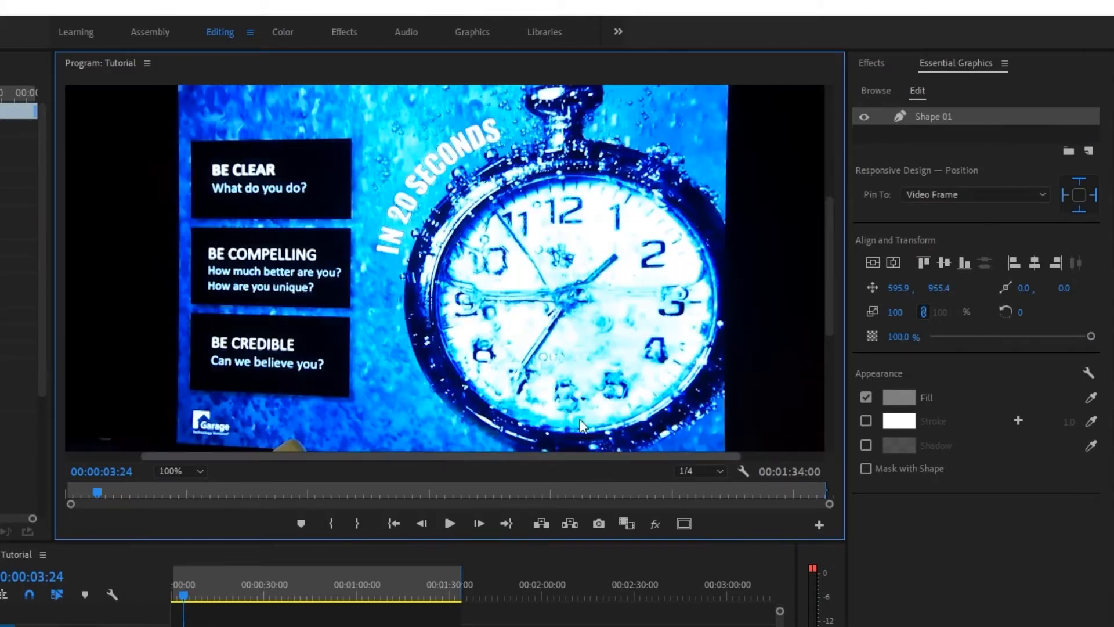
pyautogui.moveTo(829, 267); pyautogui.dragTo(829, 365)
pyautogui.moveTo(676, 456); pyautogui.dragTo(760, 456)
pyautogui.moveTo(641, 356); pyautogui.dragTo(783, 358)
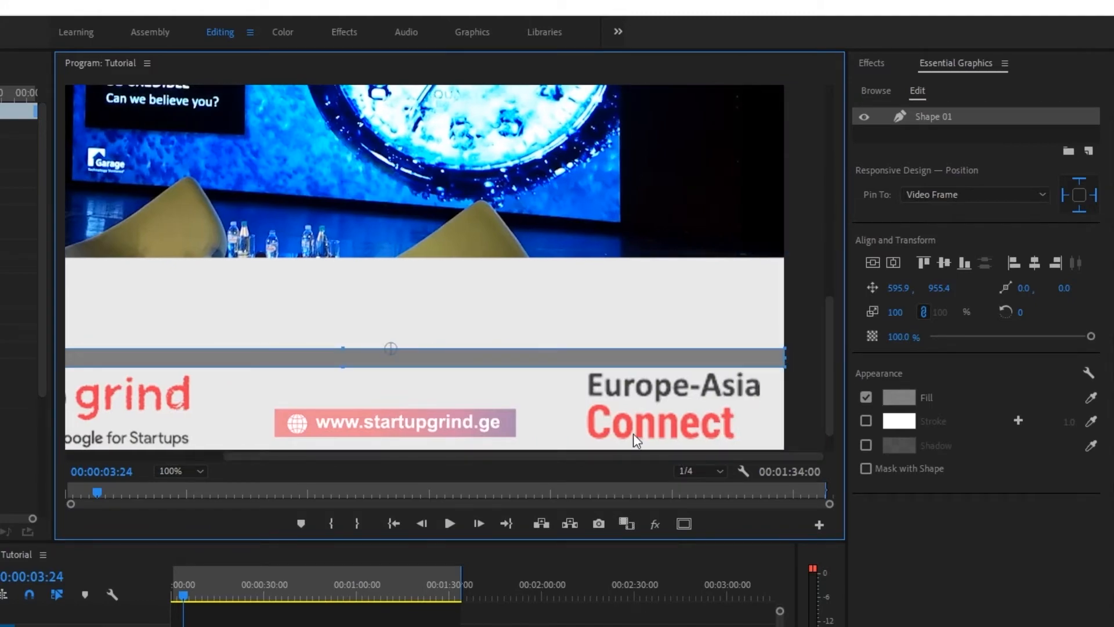
pyautogui.moveTo(580, 456); pyautogui.dragTo(423, 456)
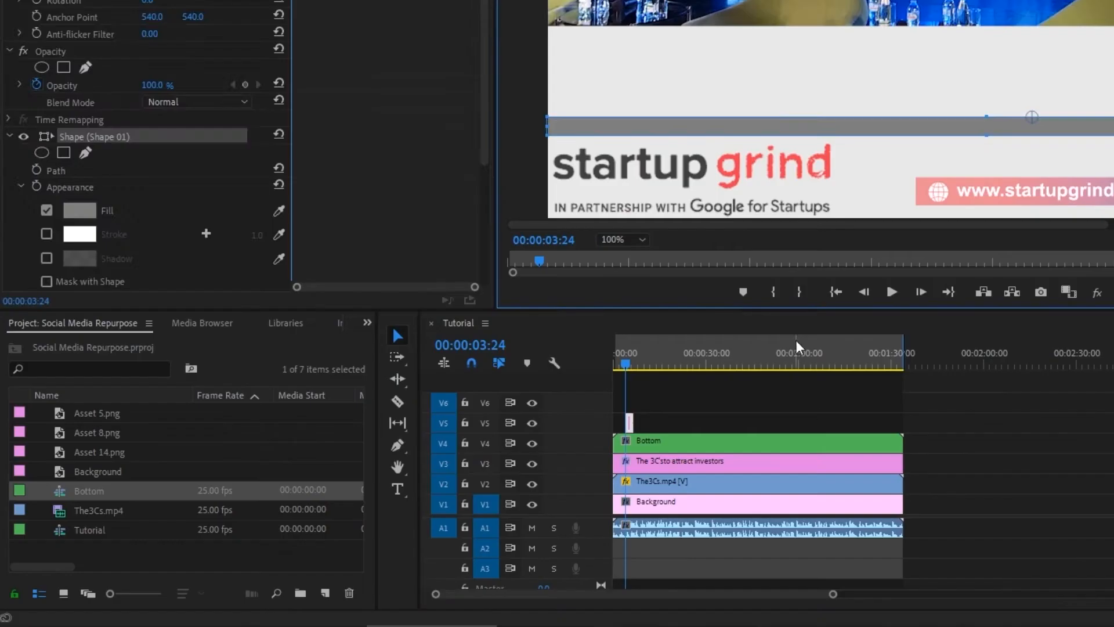
# Extend the bar graphic on track V5 across the whole video and duplicate it onto track V6
pyautogui.click(684, 400)
pyautogui.moveTo(630, 425); pyautogui.dragTo(899, 409)
pyautogui.click(741, 387)
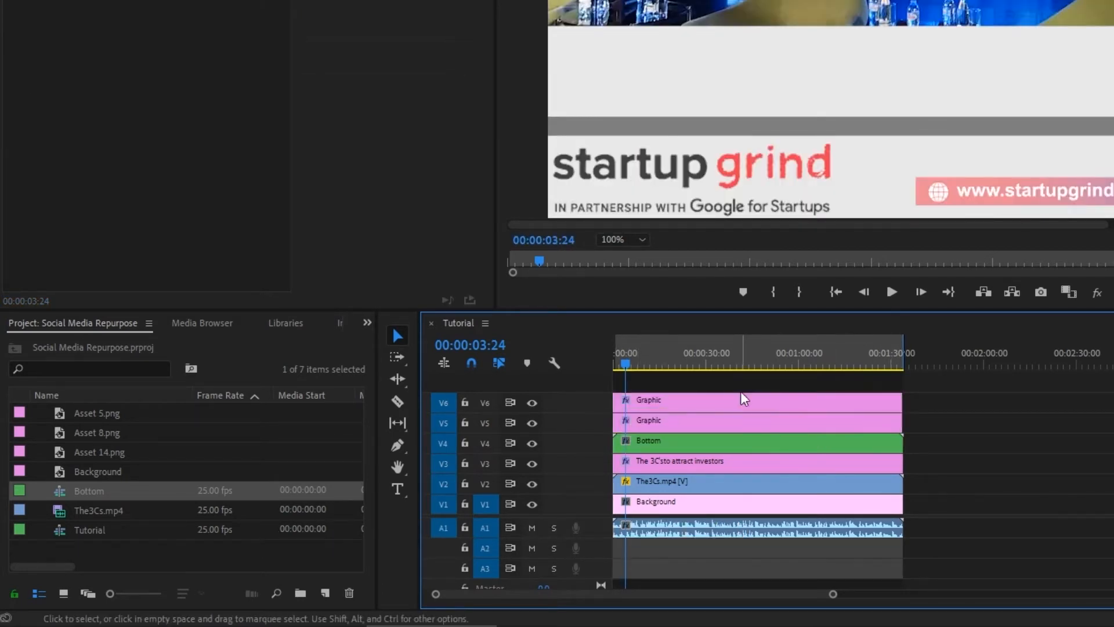
# Change the fill of the bar graphic on track V6 to red and fit the preview to the frame
pyautogui.click(739, 398)
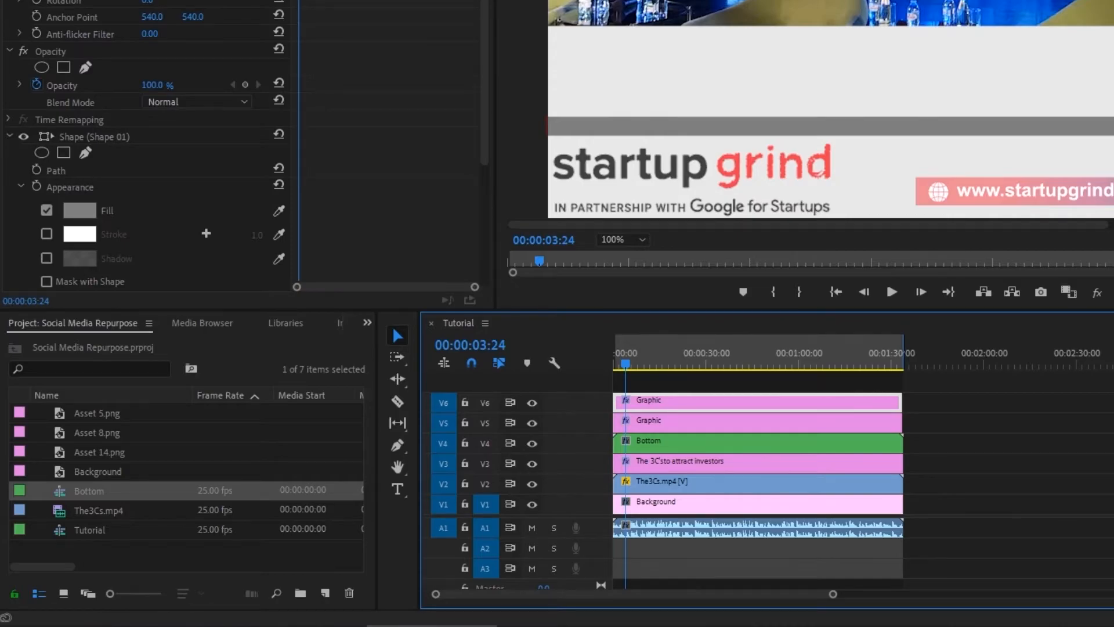
pyautogui.click(956, 105)
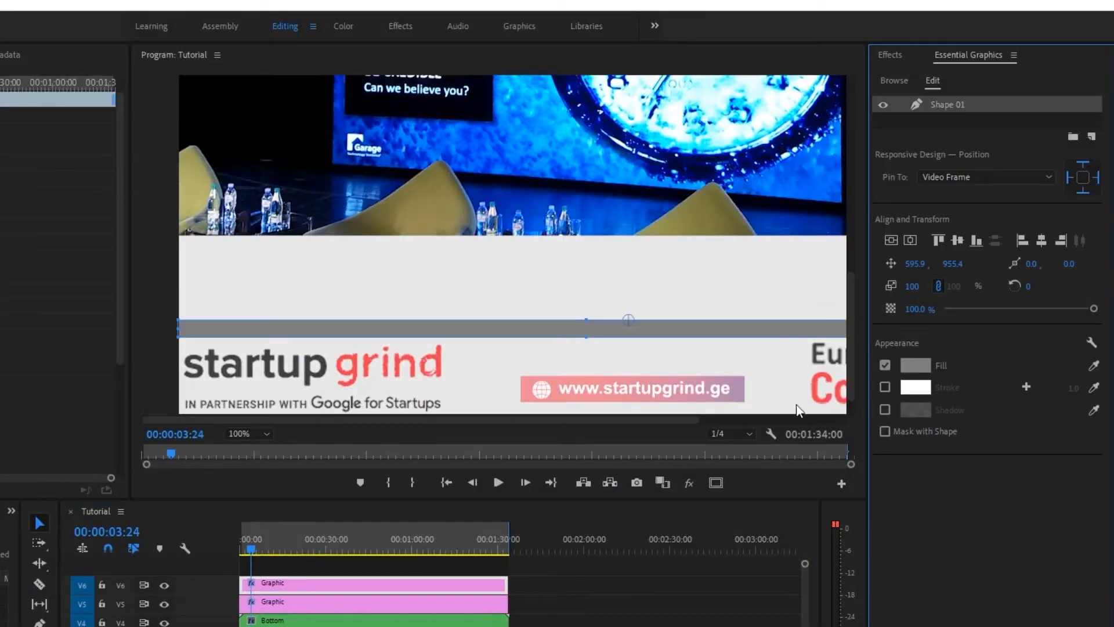
pyautogui.click(922, 370)
pyautogui.moveTo(371, 480)
pyautogui.mouseDown()
pyautogui.moveTo(420, 532)
pyautogui.moveTo(414, 489)
pyautogui.mouseUp()
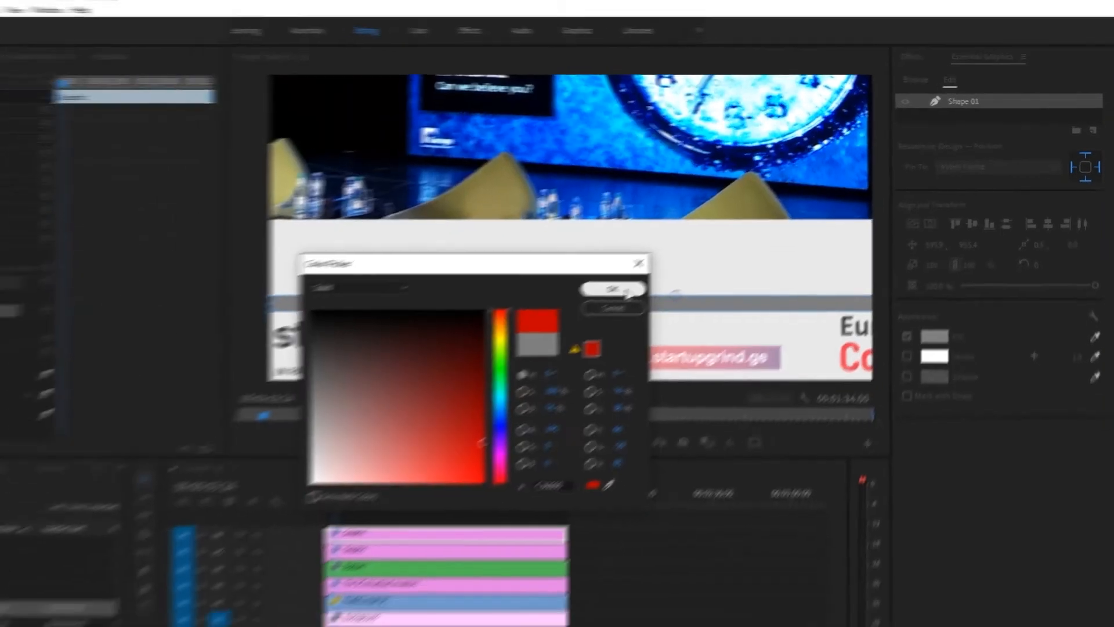
pyautogui.click(571, 311)
pyautogui.click(457, 350)
pyautogui.click(457, 365)
# Set the red bar's horizontal position to -540 at the start of the sequence and keyframe its position there
pyautogui.click(465, 432)
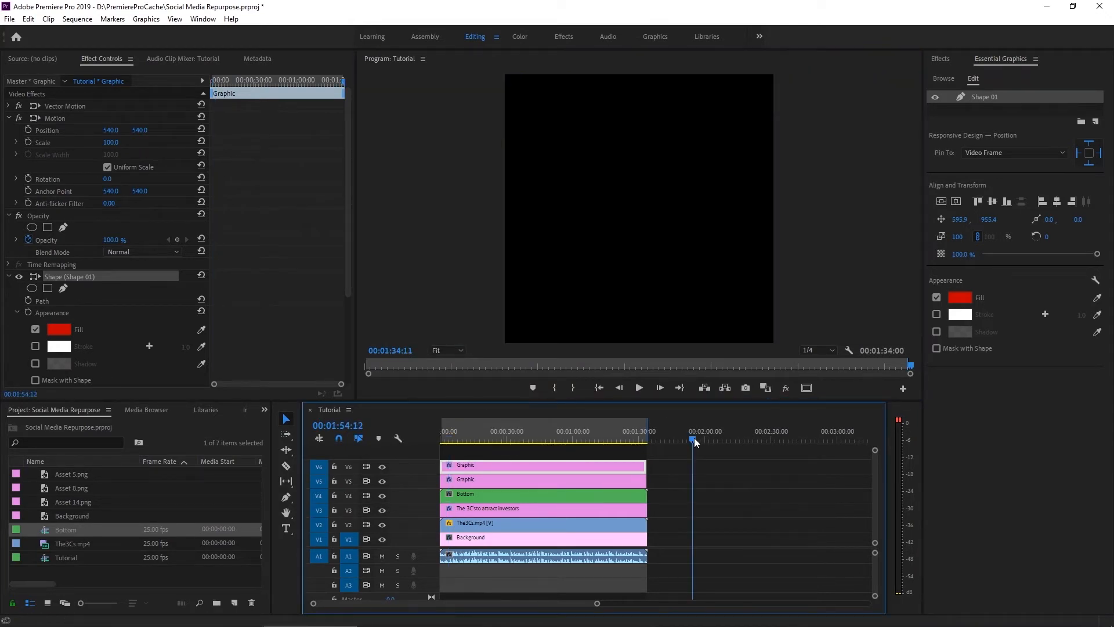
pyautogui.click(483, 455)
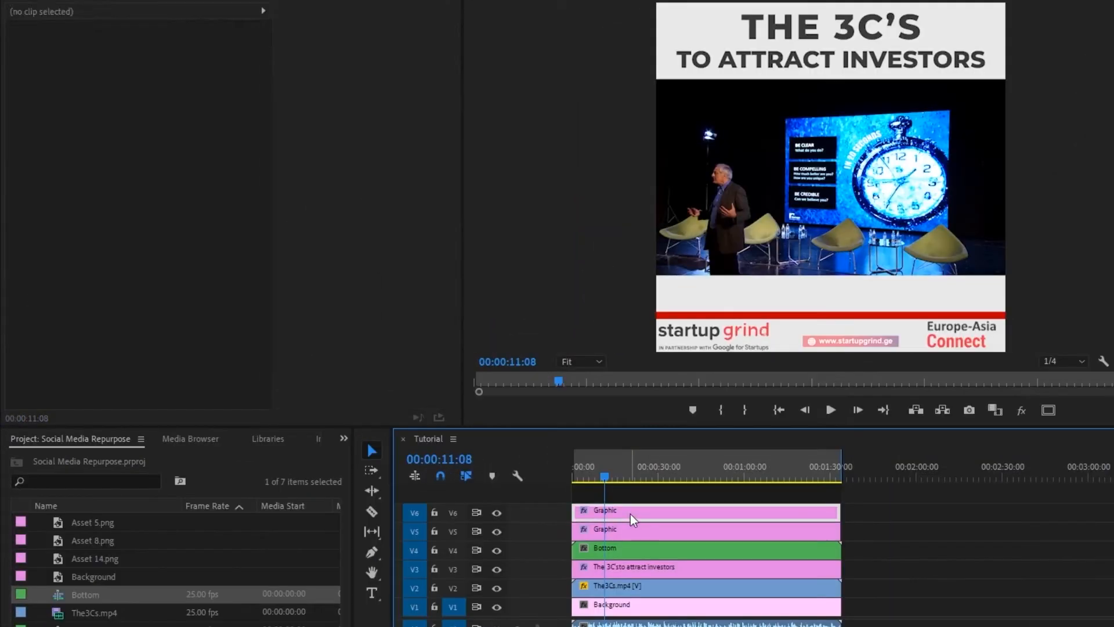
pyautogui.click(484, 469)
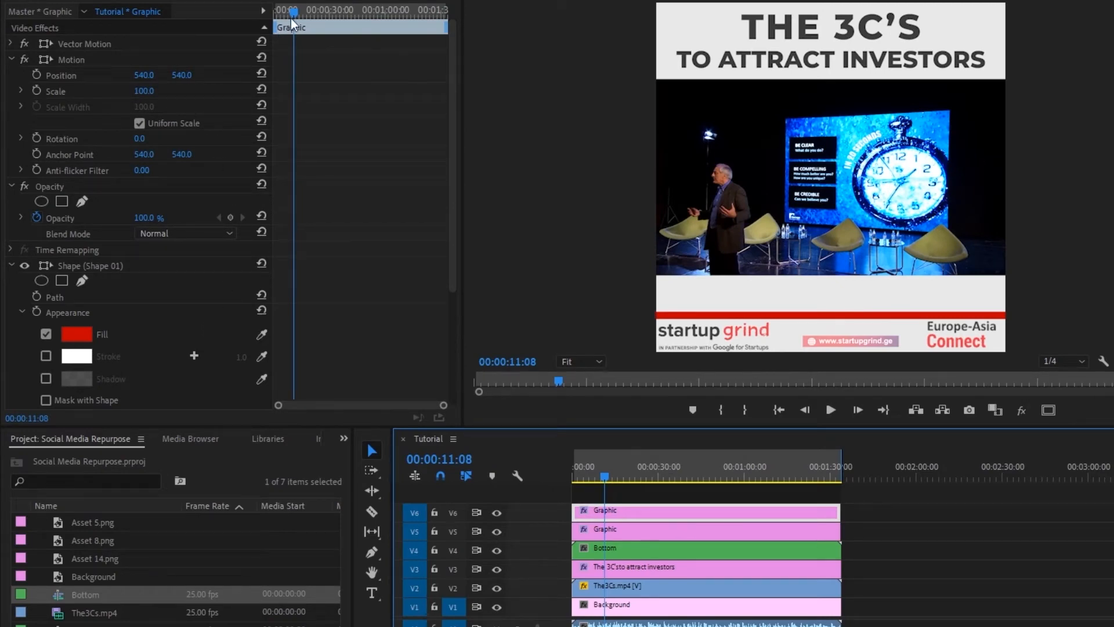
pyautogui.moveTo(291, 19); pyautogui.dragTo(270, 23)
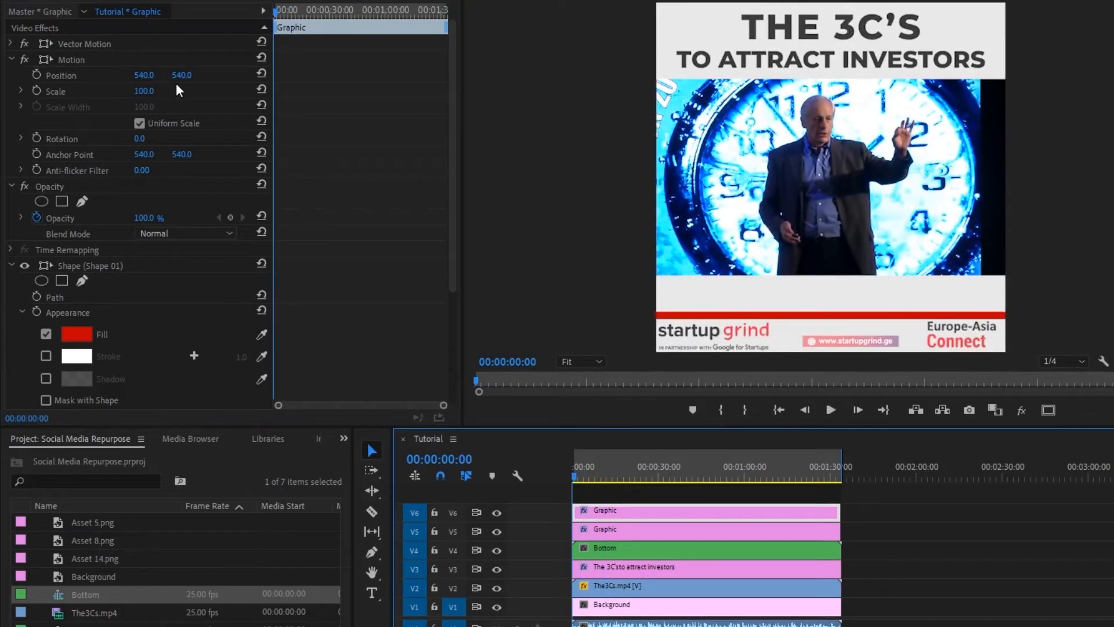
pyautogui.click(148, 74)
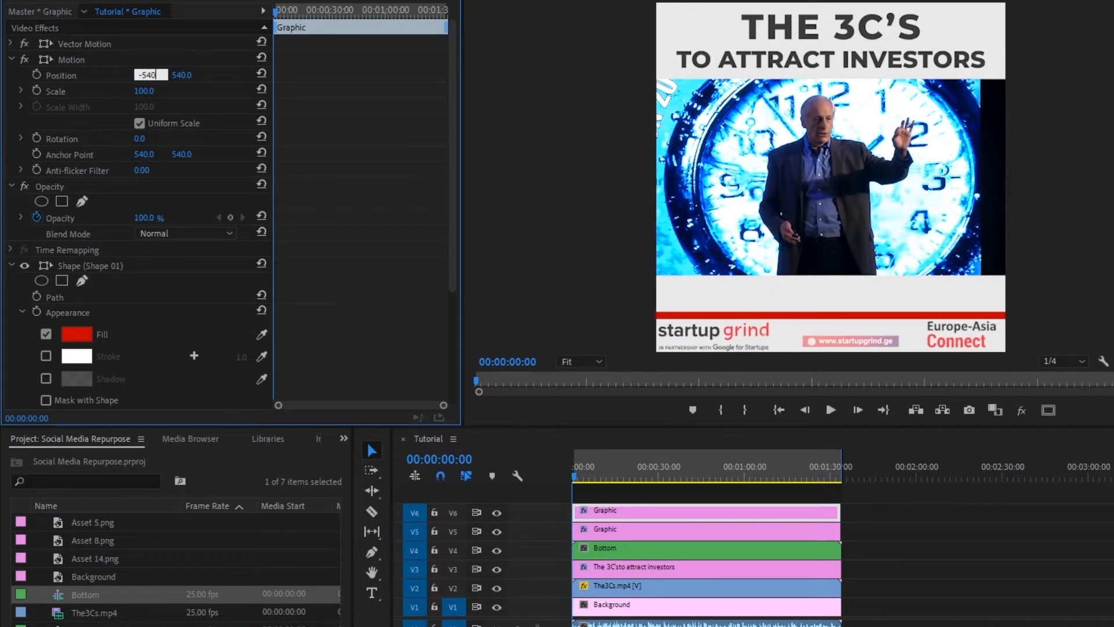
pyautogui.press('Return')
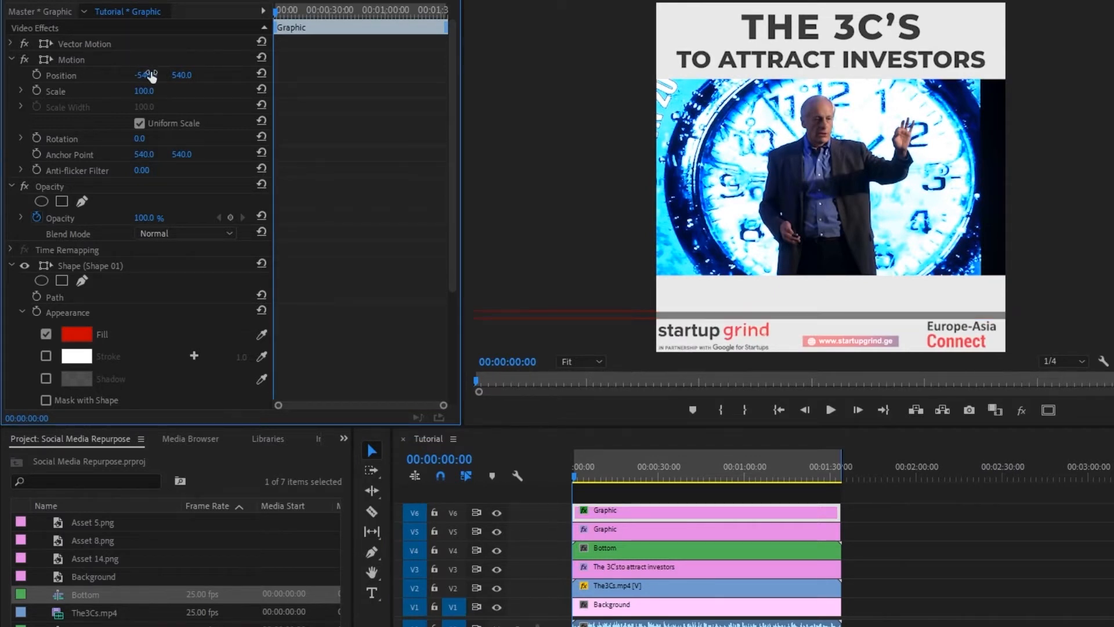
pyautogui.click(37, 74)
# Reset the red bar's position at a second keyframe, move that keyframe to the clip's end, and preview the animation
pyautogui.moveTo(278, 11); pyautogui.dragTo(313, 11)
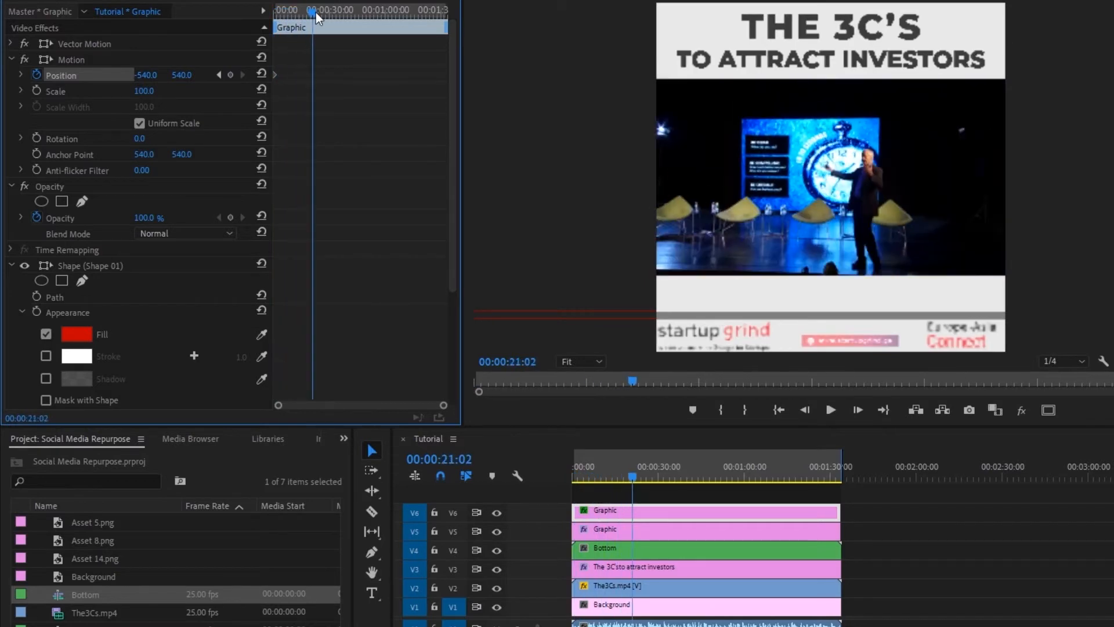
pyautogui.click(261, 75)
pyautogui.moveTo(314, 74); pyautogui.dragTo(639, 430)
pyautogui.moveTo(636, 475); pyautogui.dragTo(569, 481)
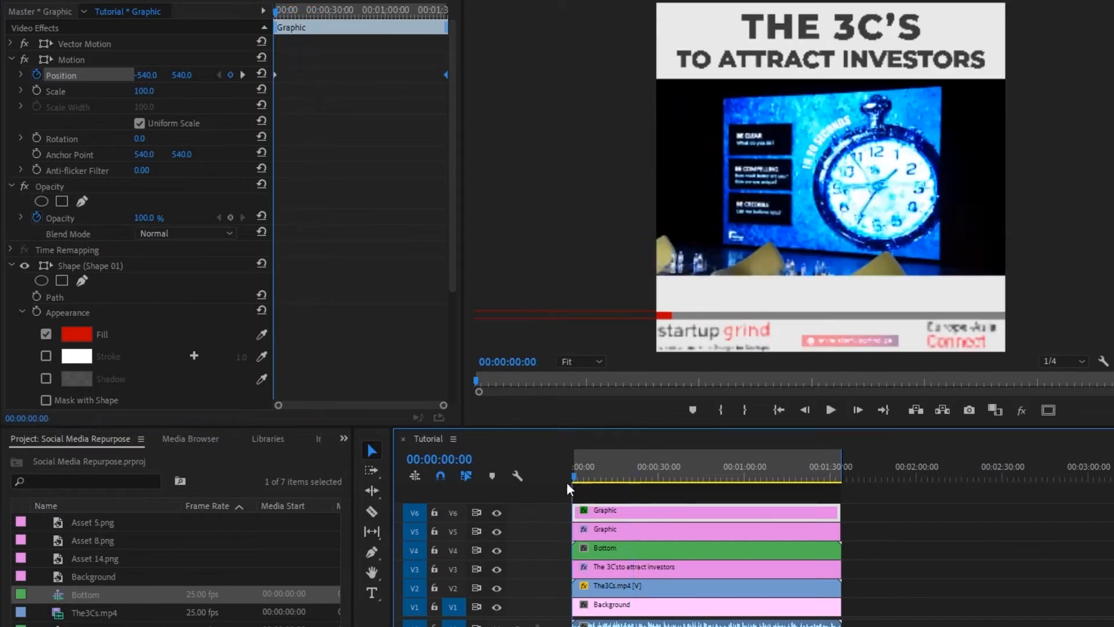
pyautogui.click(665, 491)
pyautogui.moveTo(575, 475); pyautogui.dragTo(580, 474)
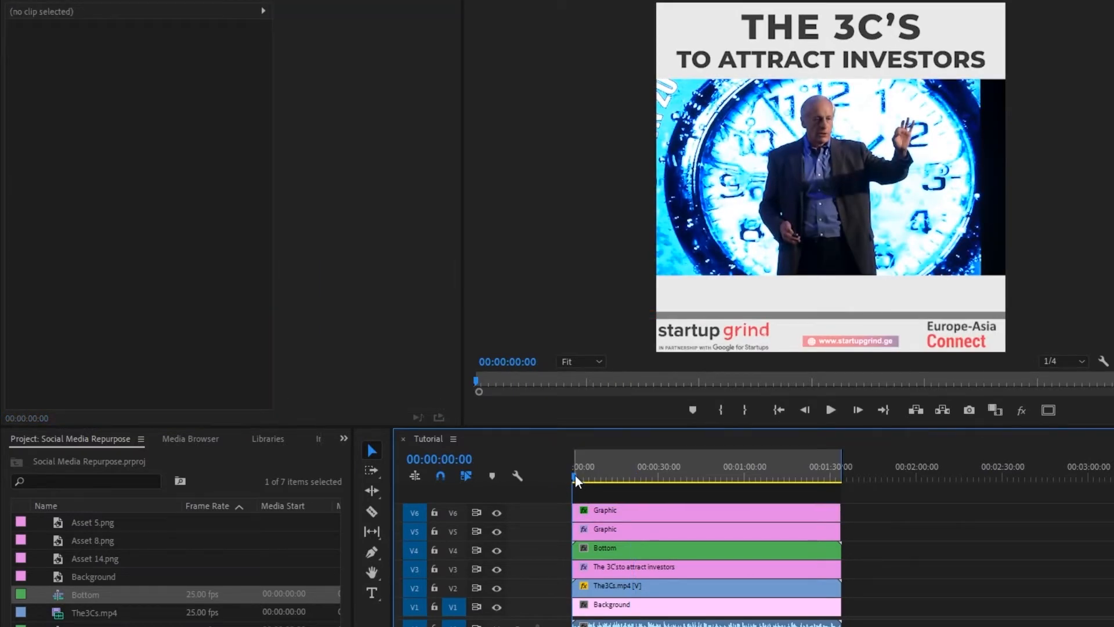
pyautogui.moveTo(413, 475); pyautogui.dragTo(673, 471)
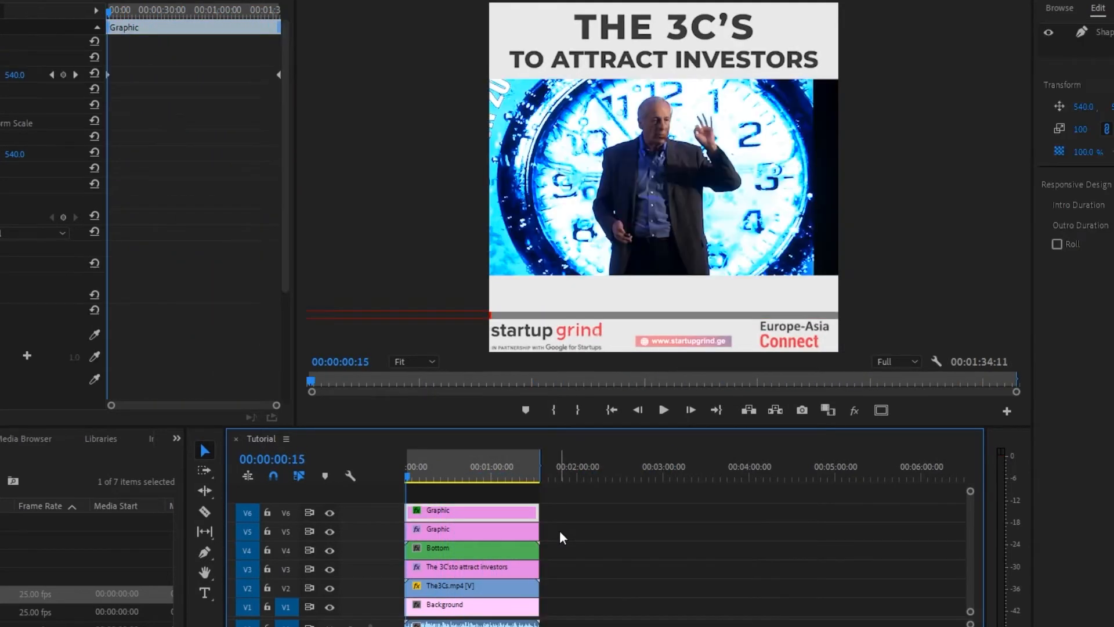
# Nest the two bar graphics on tracks V5 and V6 as "Progress Bar"
pyautogui.click(559, 530)
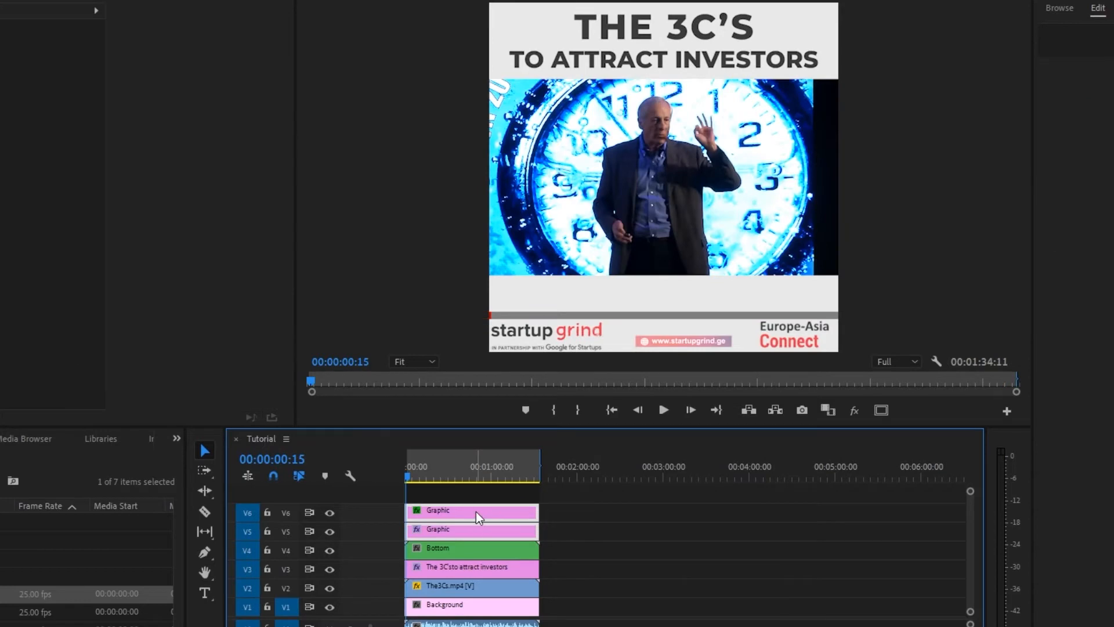
pyautogui.rightClick(476, 512)
pyautogui.click(554, 384)
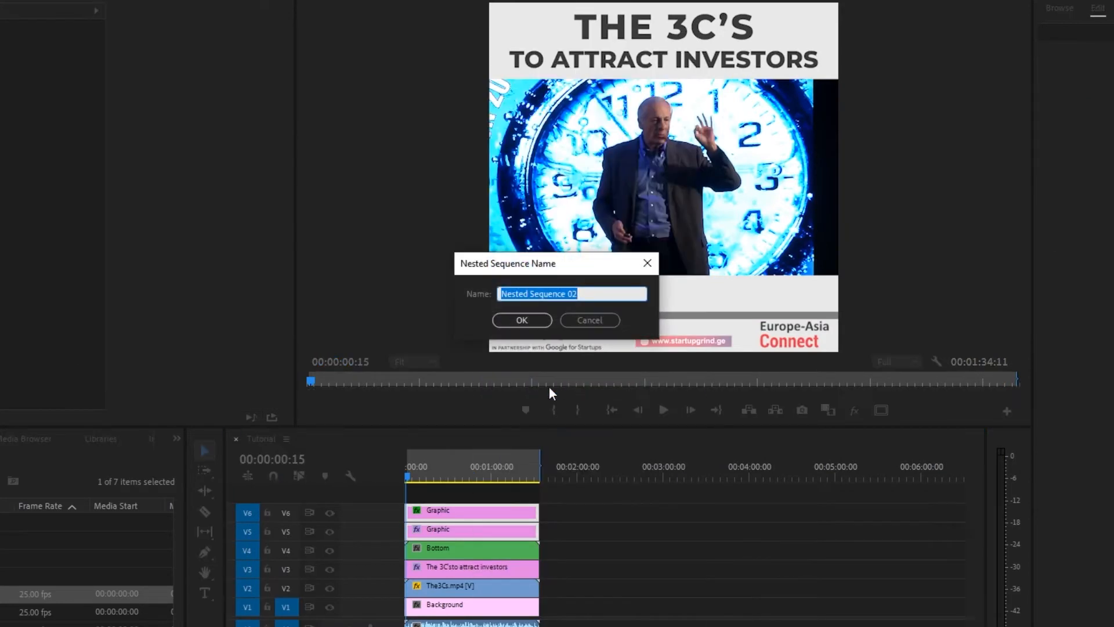
pyautogui.write('Progress Bar')
pyautogui.click(522, 320)
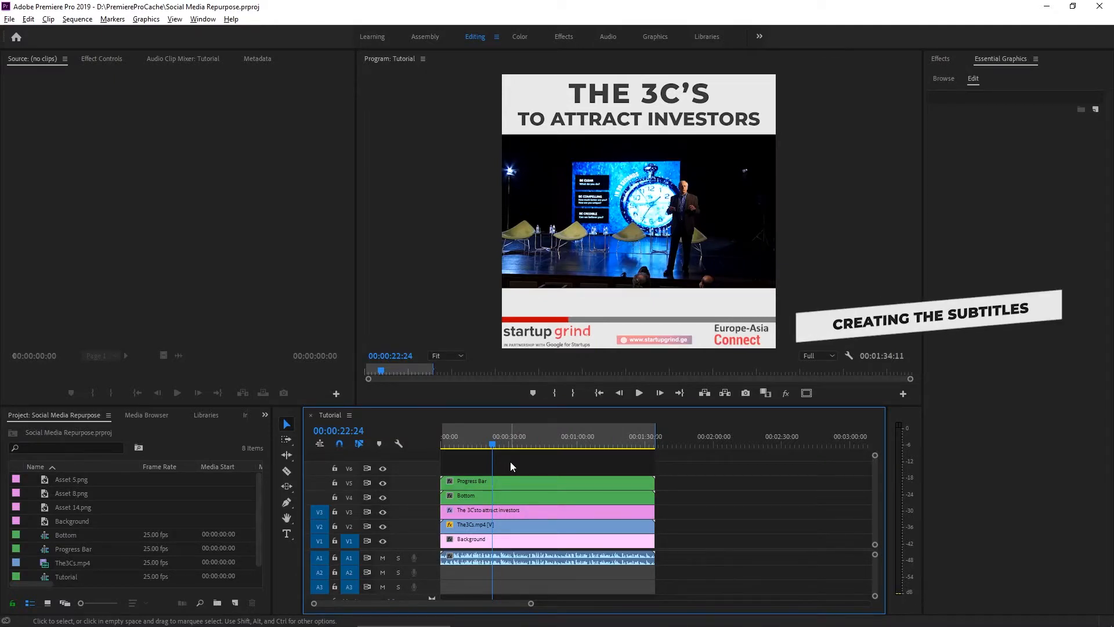
# Export only the audio of the Tutorial sequence by turning off video export
pyautogui.hotkey('ctrl', 'm')
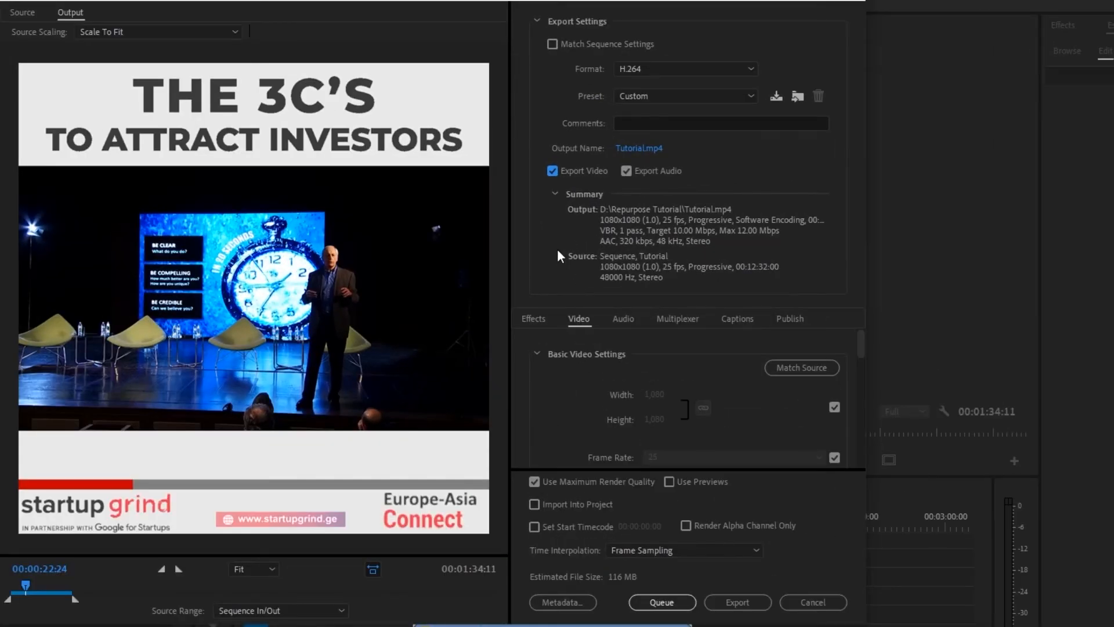
pyautogui.click(555, 171)
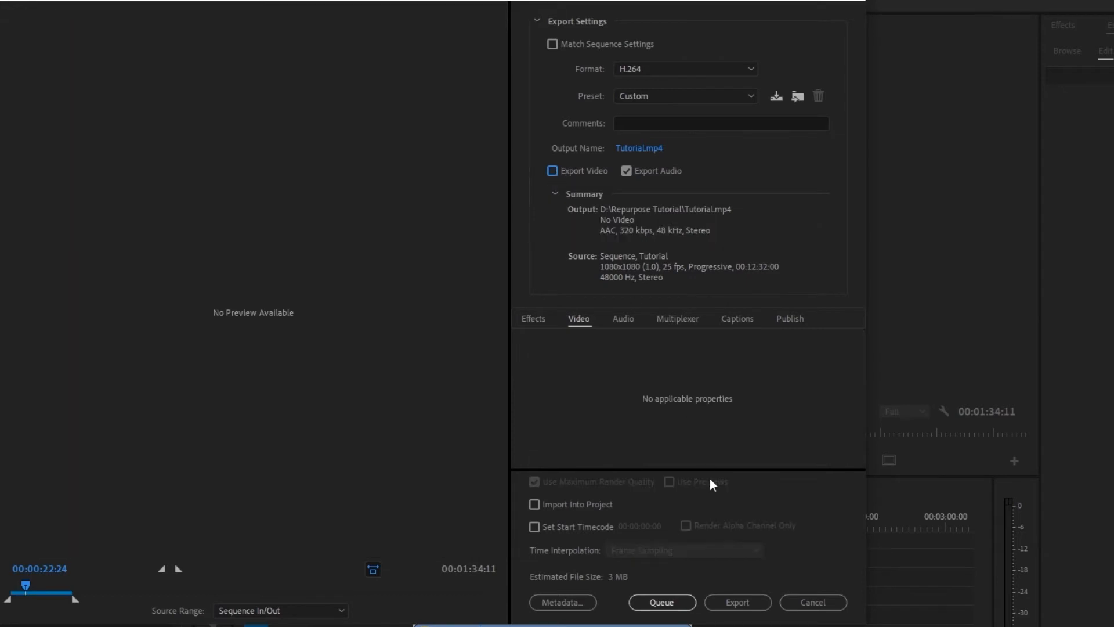
pyautogui.click(757, 600)
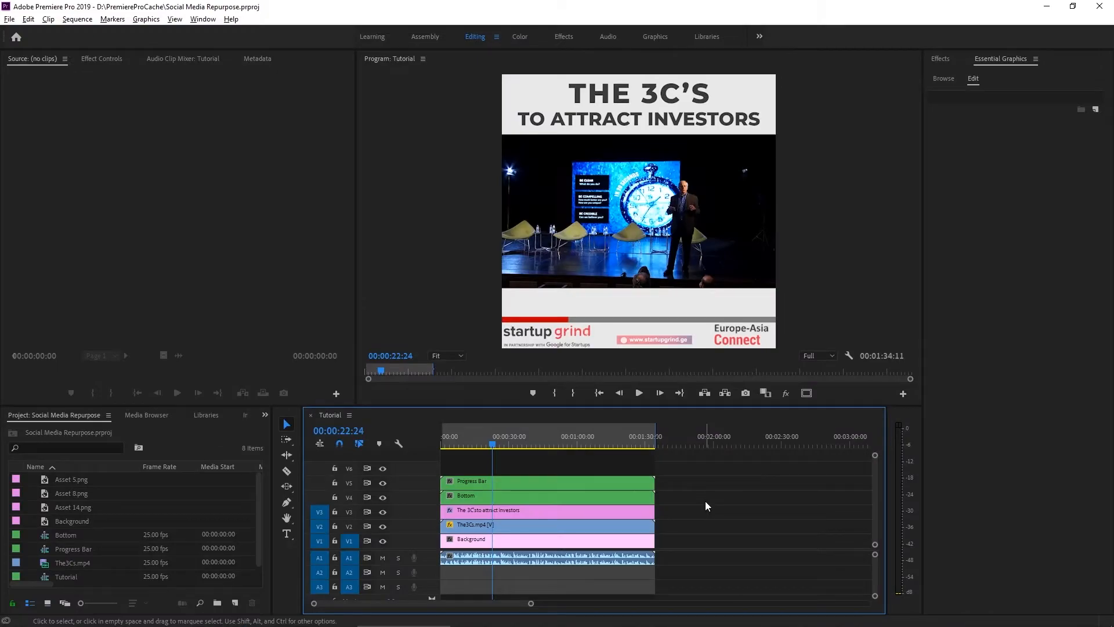
# Switch to the transcription service in the browser, bring up its audio/video import, and open the Tutorial conversation
pyautogui.hotkey('alt', 'Tab')
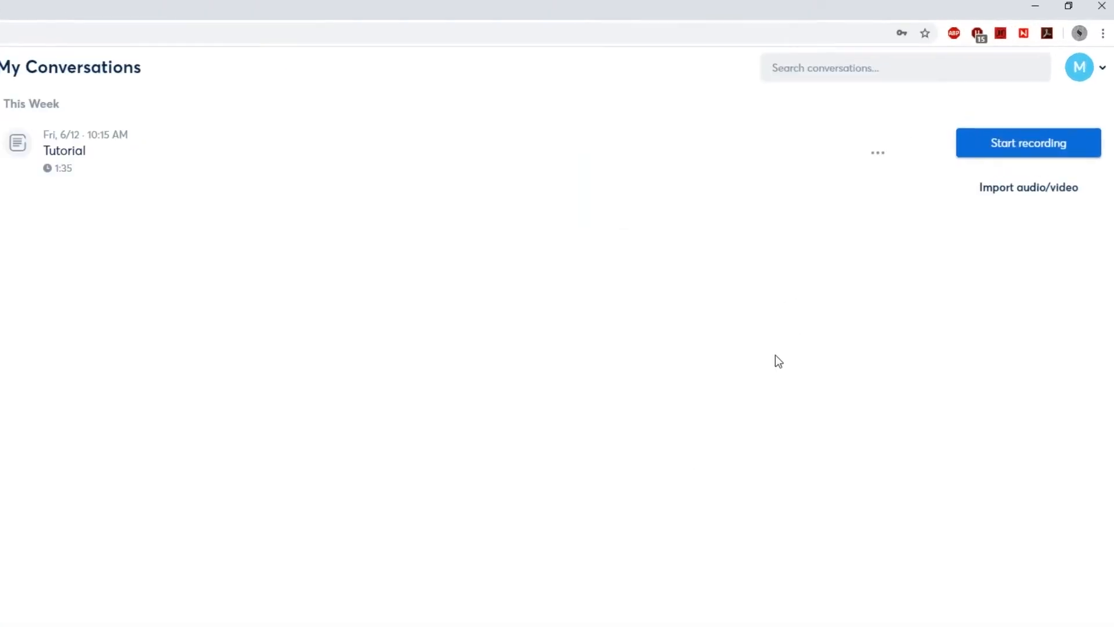
pyautogui.click(1025, 195)
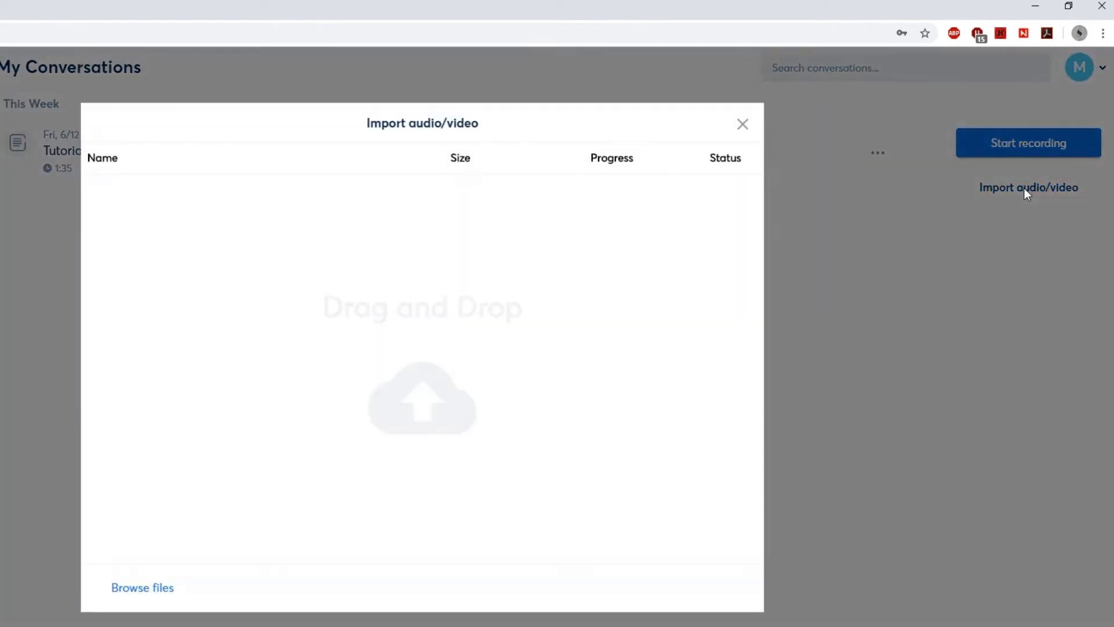
pyautogui.click(168, 586)
pyautogui.click(309, 144)
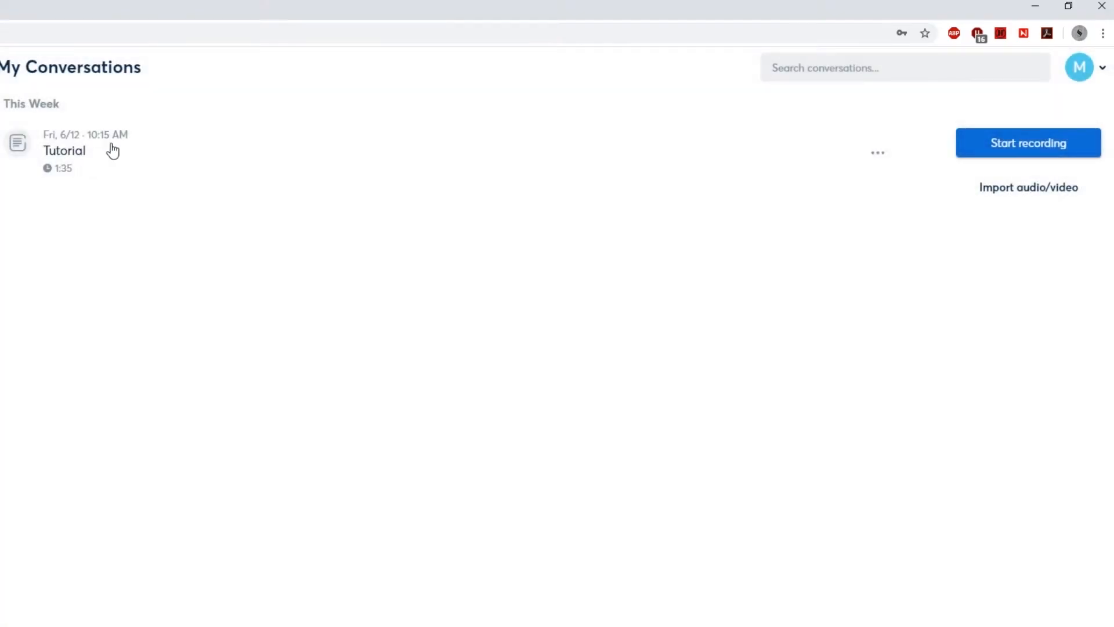
pyautogui.click(127, 154)
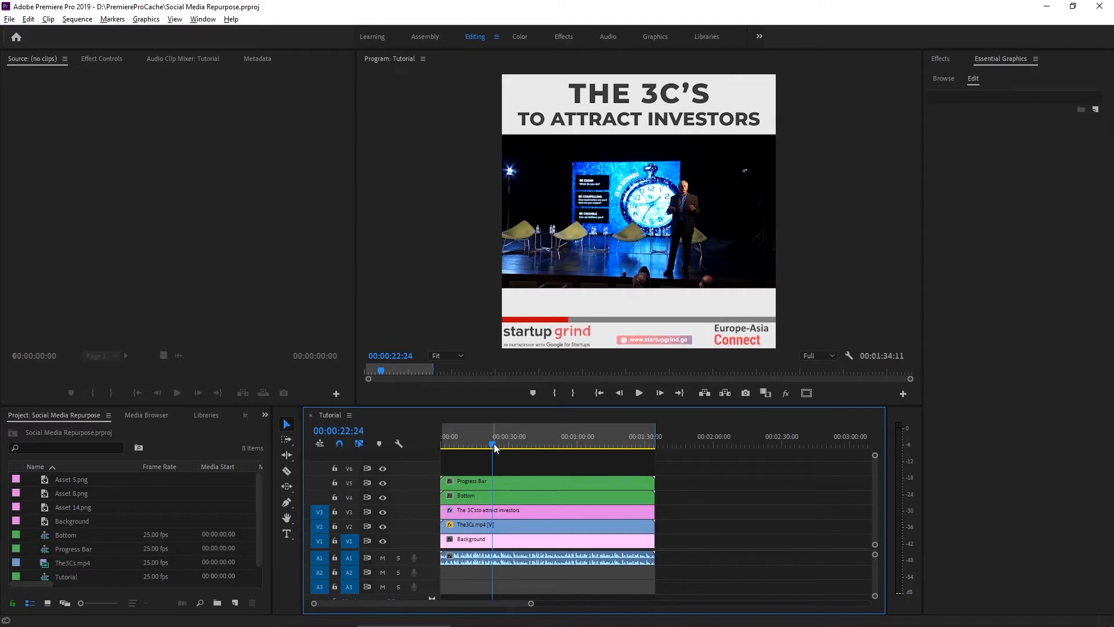
# Add a text layer at the sequence start in the blank strip below the video, using the transcript's first sentence, "You have to be clear what you do."
pyautogui.moveTo(492, 443); pyautogui.dragTo(441, 445)
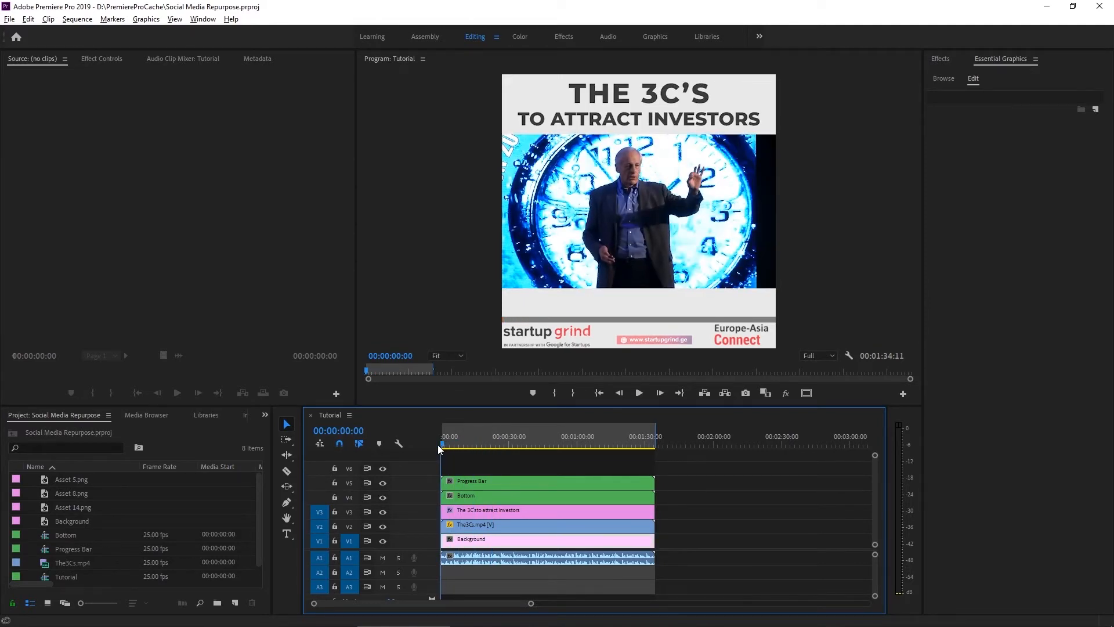
pyautogui.press('space')
pyautogui.press('space')
pyautogui.press('t')
pyautogui.click(553, 302)
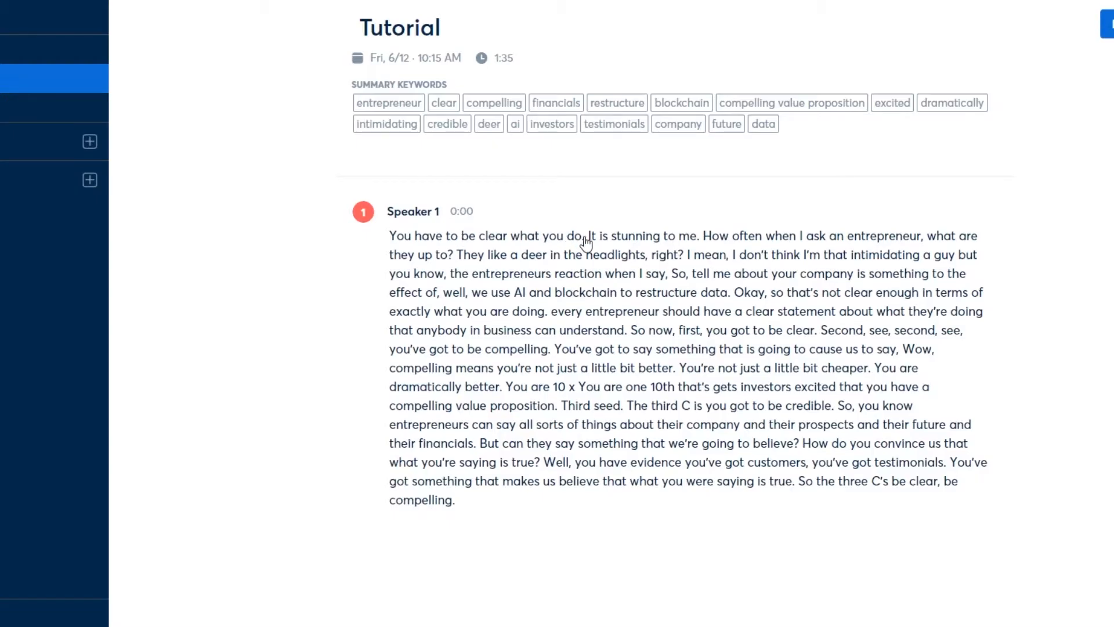
pyautogui.moveTo(584, 238); pyautogui.dragTo(392, 252)
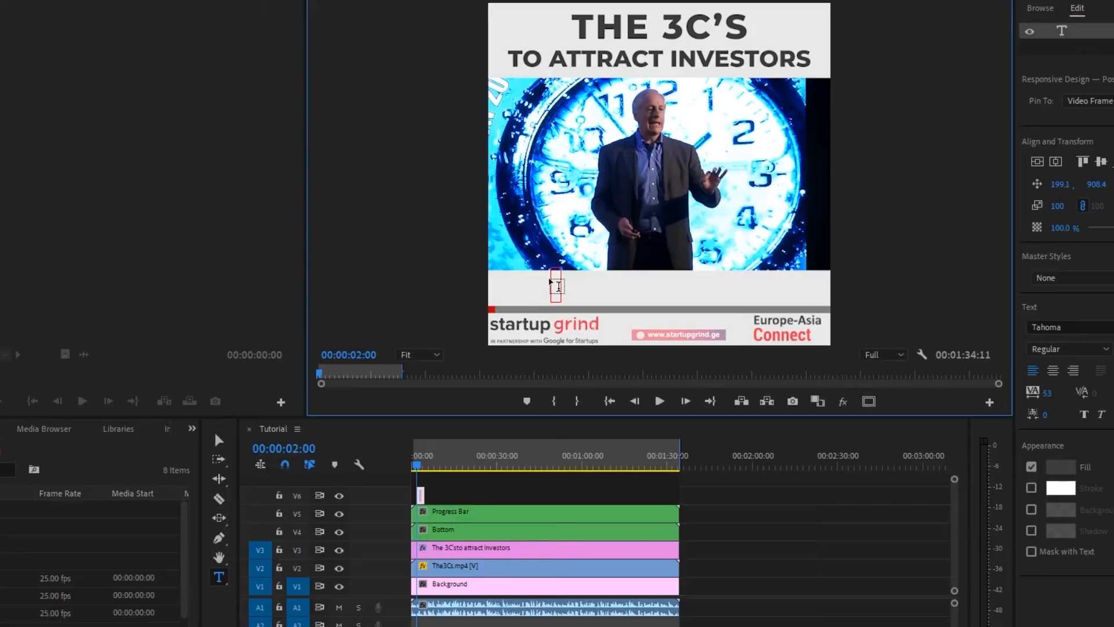
pyautogui.write('You have to be clear what you do.')
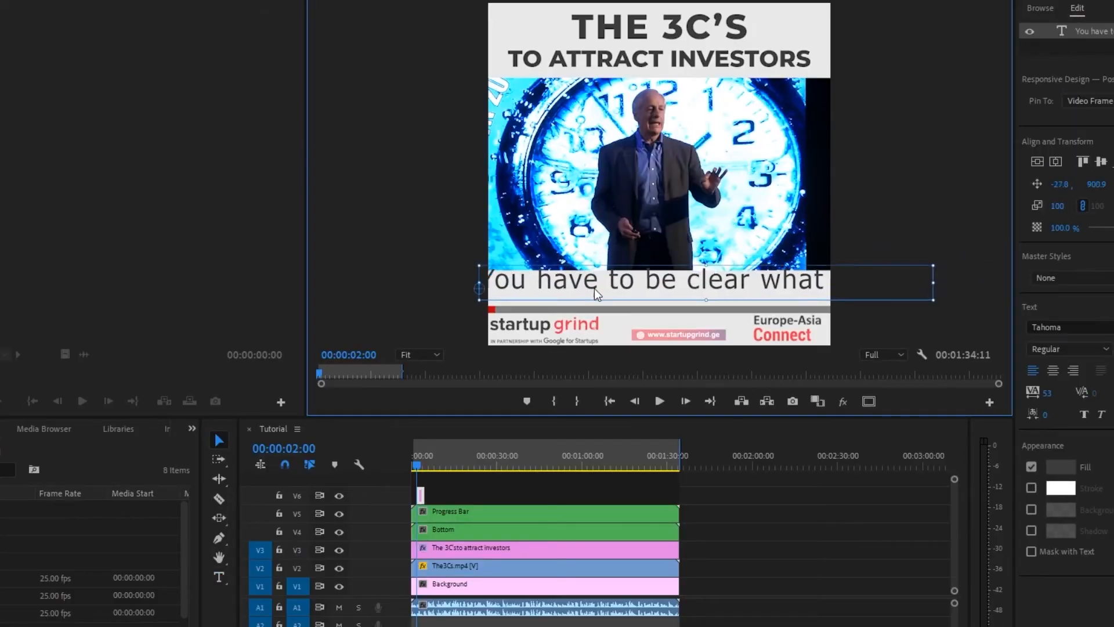
# Scale the subtitle down to 72, centre-align its text and centre it horizontally in the frame
pyautogui.moveTo(505, 270); pyautogui.dragTo(564, 289)
pyautogui.click(1053, 370)
pyautogui.click(1056, 162)
# Fit the first subtitle clip on track V6 to the opening spoken sentence by adjusting its timing and playing from the start
pyautogui.click(532, 492)
pyautogui.moveTo(421, 496); pyautogui.dragTo(456, 496)
pyautogui.press('Home')
pyautogui.press('space')
pyautogui.press('space')
pyautogui.press('=')
pyautogui.press('=')
pyautogui.press('=')
# Duplicate the subtitle clip directly after the first on V6 and change the copy's text to "It is stunning to me."
pyautogui.moveTo(447, 497); pyautogui.dragTo(503, 499)
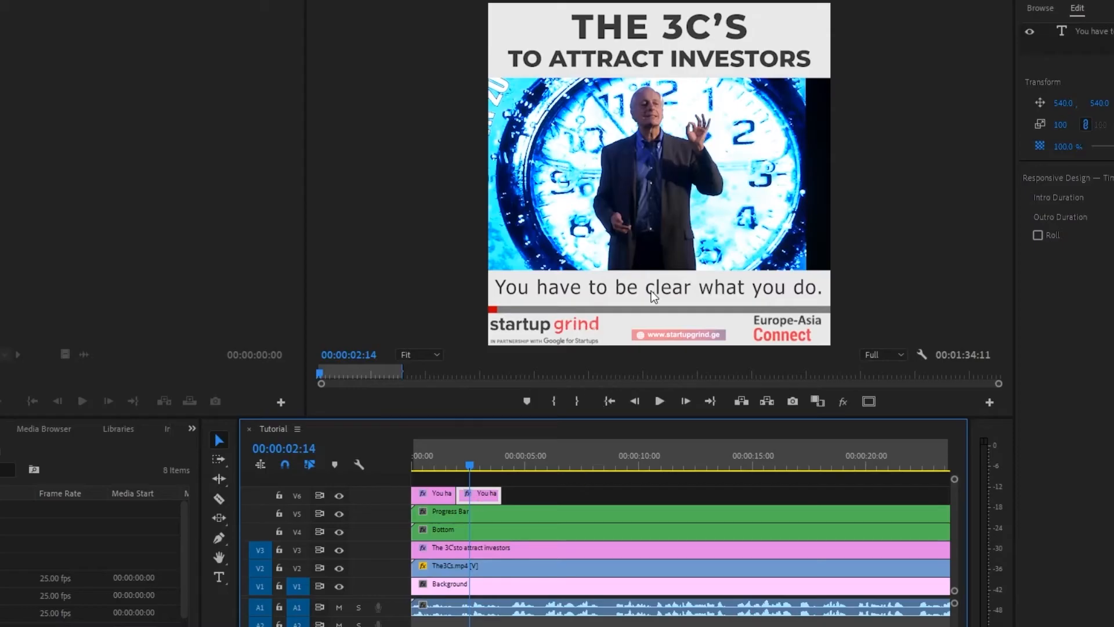
pyautogui.doubleClick(651, 291)
pyautogui.hotkey('ctrl', 'a')
pyautogui.write('It is stunning to me.')
pyautogui.press('Escape')
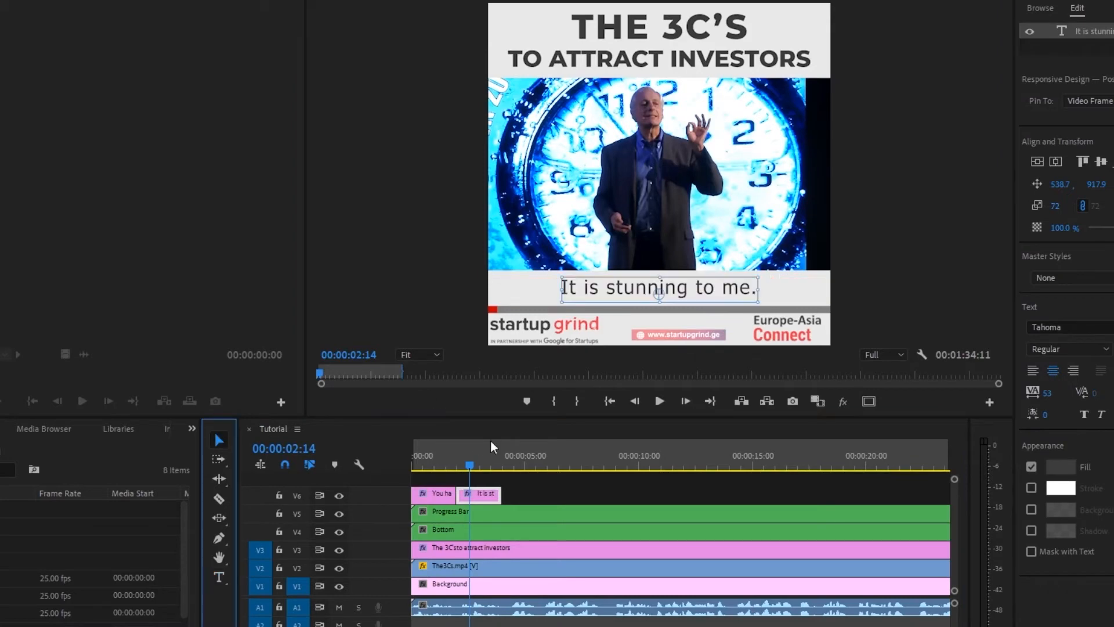
# Play back the second subtitle and extend the end of its clip to match the speech
pyautogui.click(443, 460)
pyautogui.press('space')
pyautogui.press('space')
pyautogui.click(500, 496)
pyautogui.moveTo(499, 496); pyautogui.dragTo(515, 496)
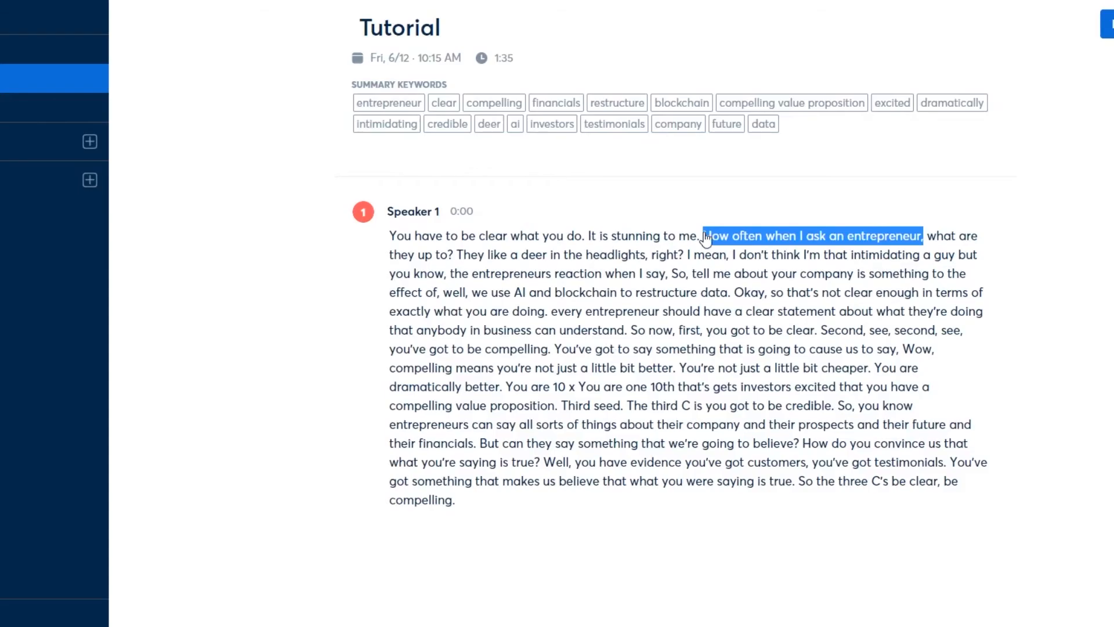
# Set the third subtitle's text to "How often when" from the transcript and play the sequence
pyautogui.moveTo(703, 235); pyautogui.dragTo(800, 237)
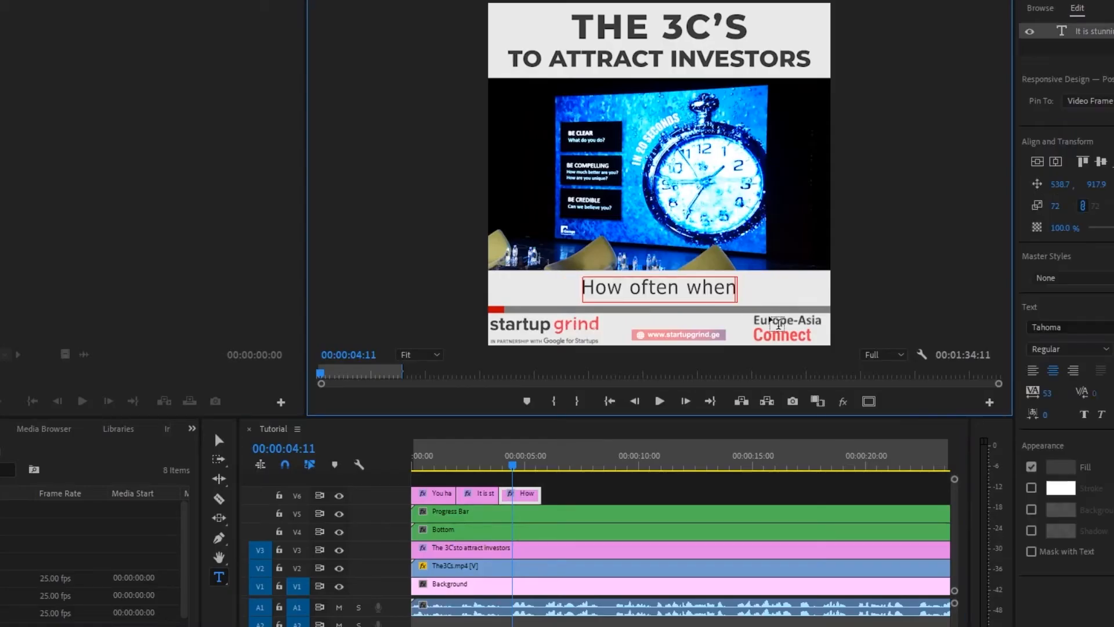
pyautogui.write('How often when')
pyautogui.click(219, 439)
pyautogui.press('space')
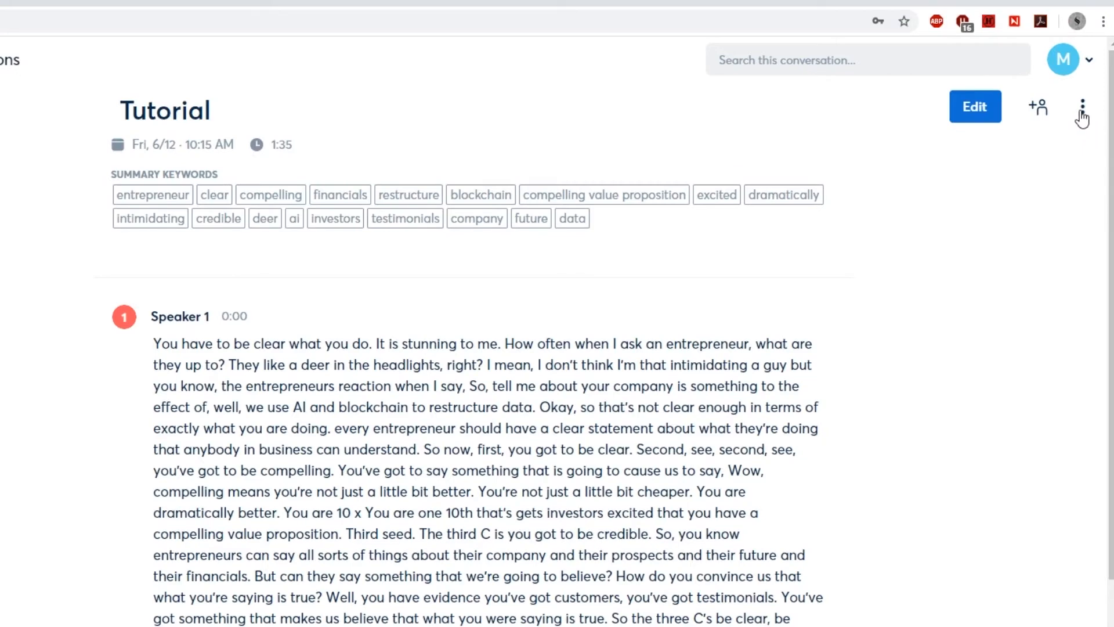
# In the browser's transcription service, open the text export of the Tutorial transcript and choose SRT as the format
pyautogui.click(1082, 107)
pyautogui.click(998, 188)
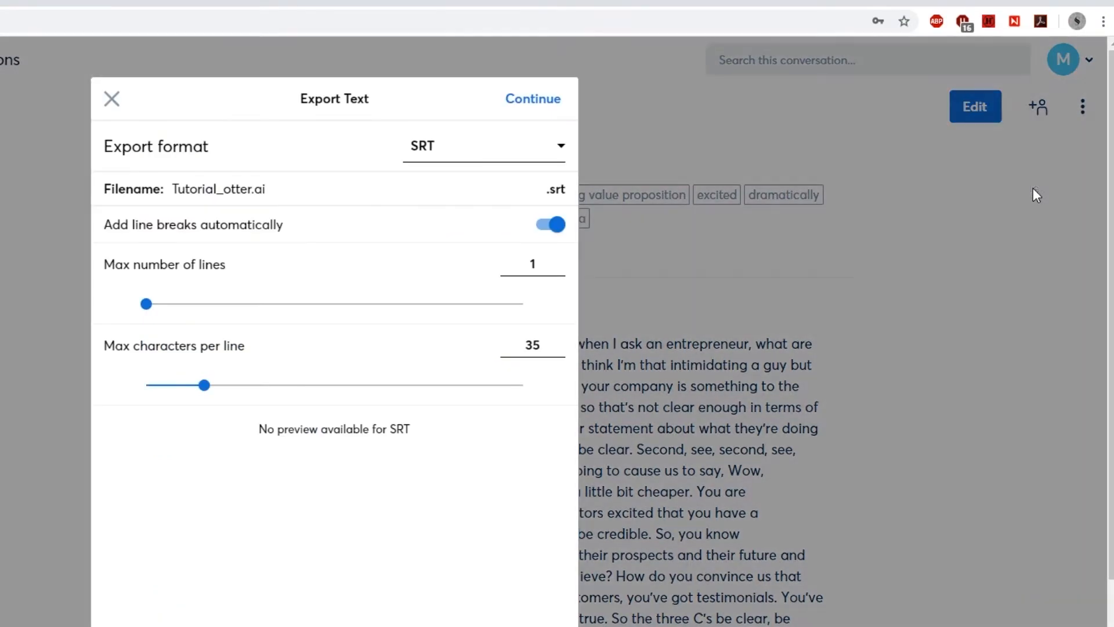
pyautogui.click(537, 148)
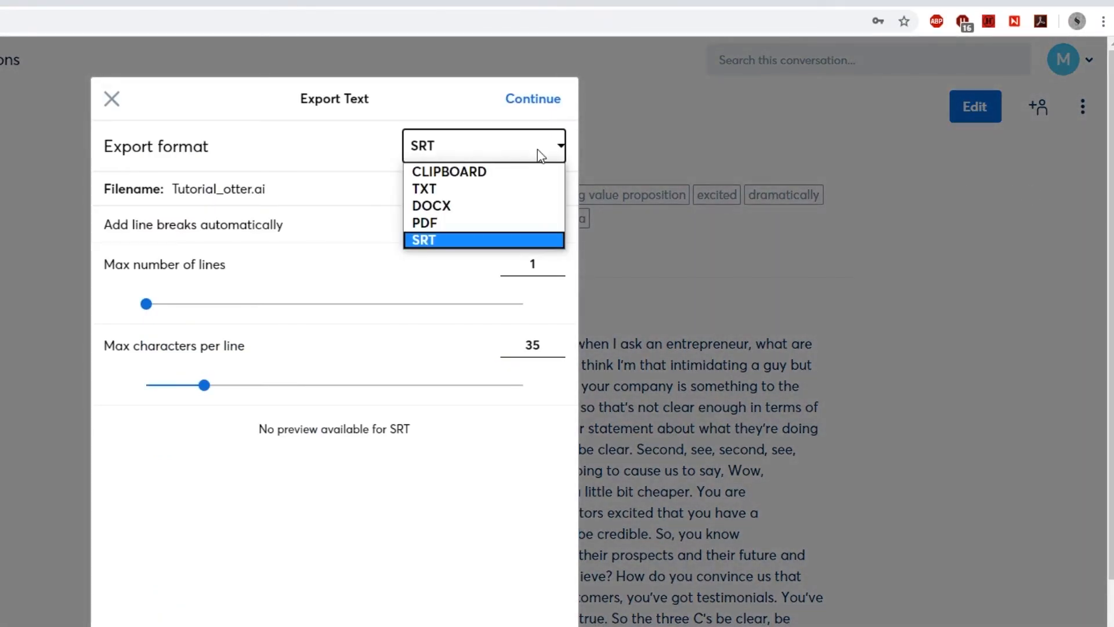
pyautogui.click(529, 240)
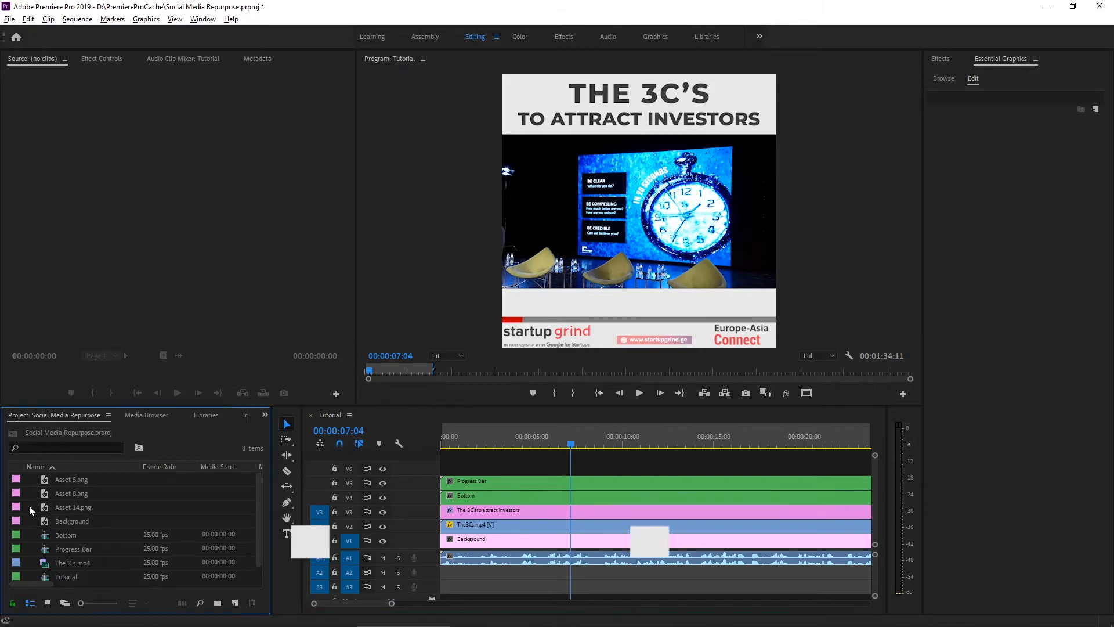
# Back in Premiere Pro, import Subtitles.srt and place it on track V6 from the start of the Tutorial sequence
pyautogui.hotkey('ctrl', 'i')
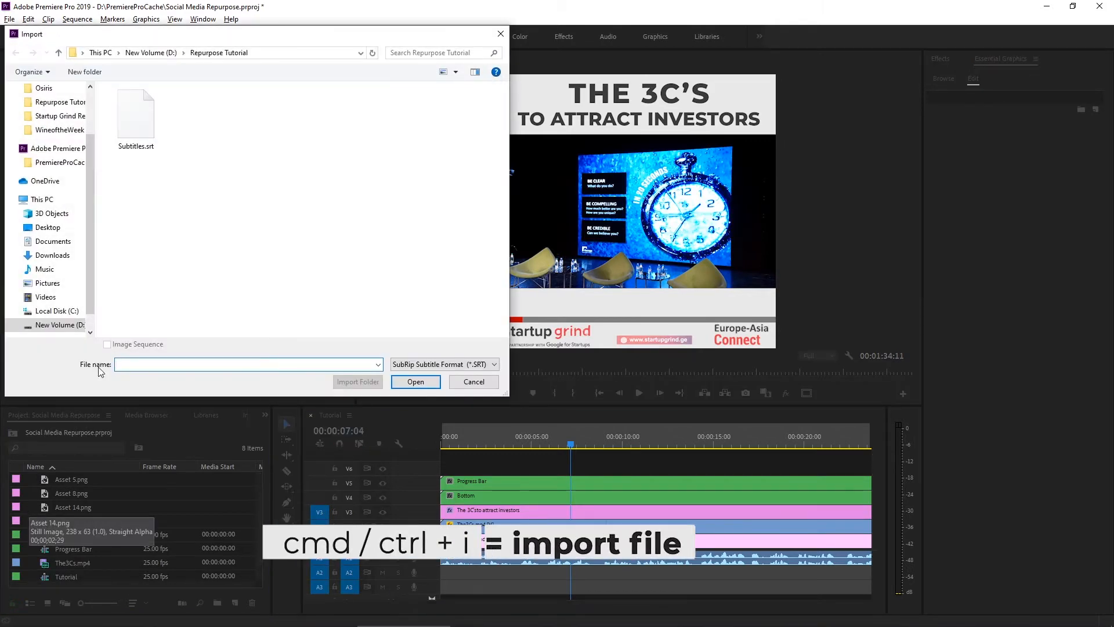
pyautogui.doubleClick(134, 128)
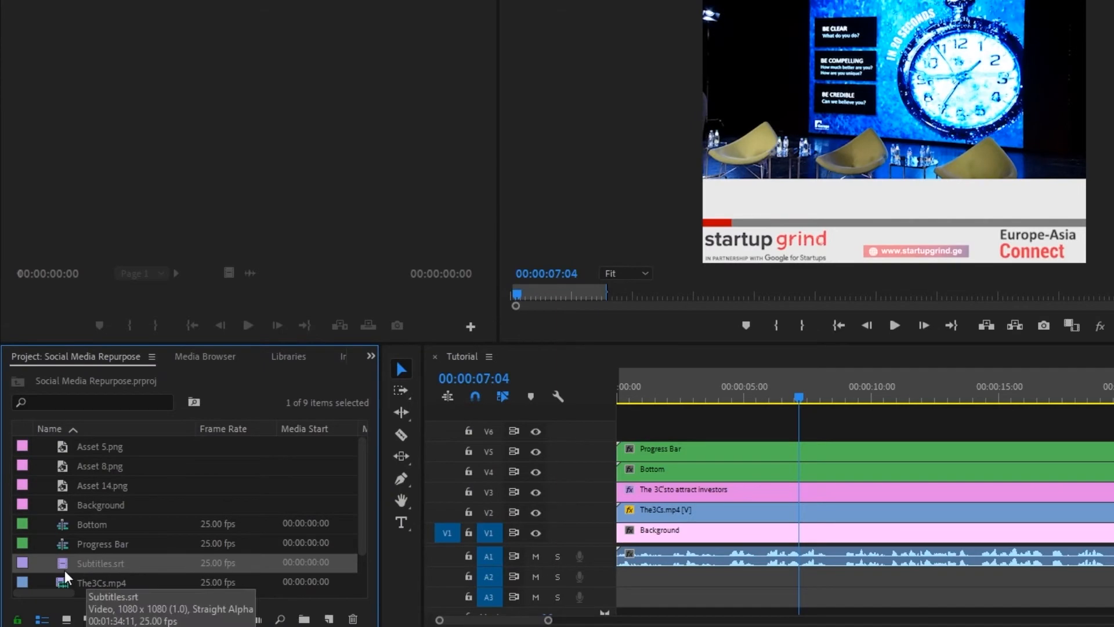
pyautogui.moveTo(51, 564); pyautogui.dragTo(465, 453)
pyautogui.press('-')
pyautogui.press('-')
pyautogui.press('-')
pyautogui.moveTo(592, 424); pyautogui.dragTo(592, 424)
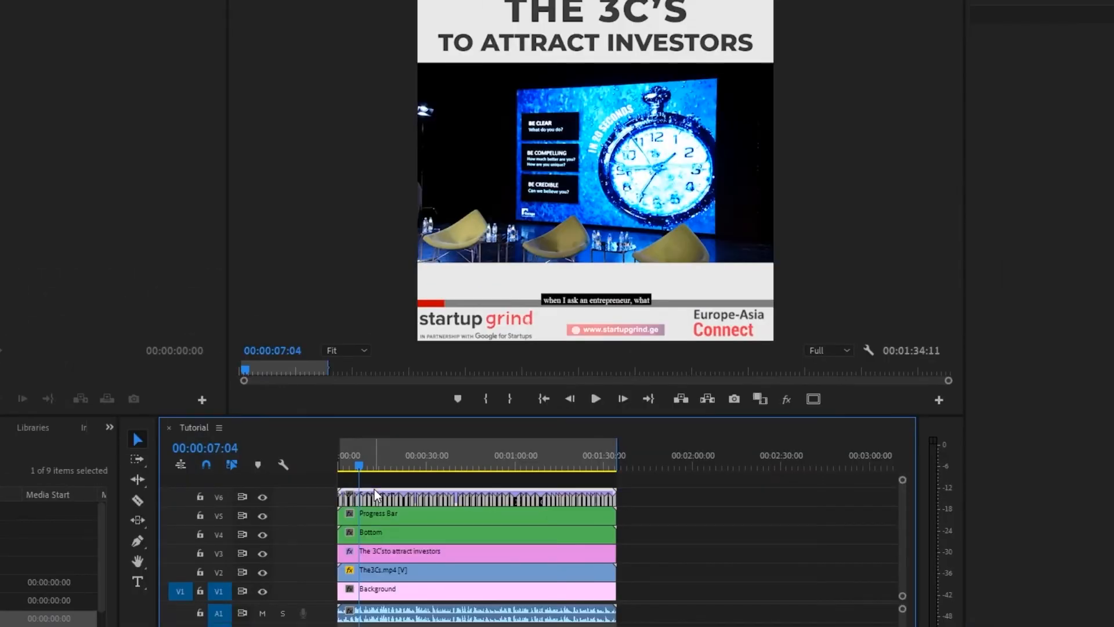
# Preview the imported captions from the start of the sequence
pyautogui.moveTo(361, 464); pyautogui.dragTo(336, 468)
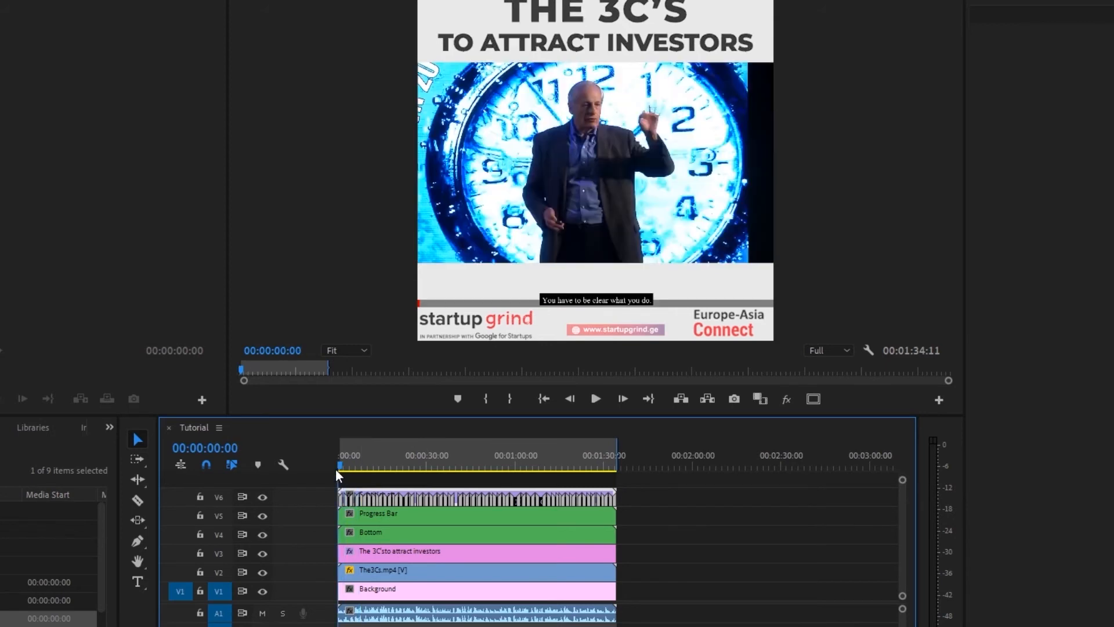
pyautogui.press('space')
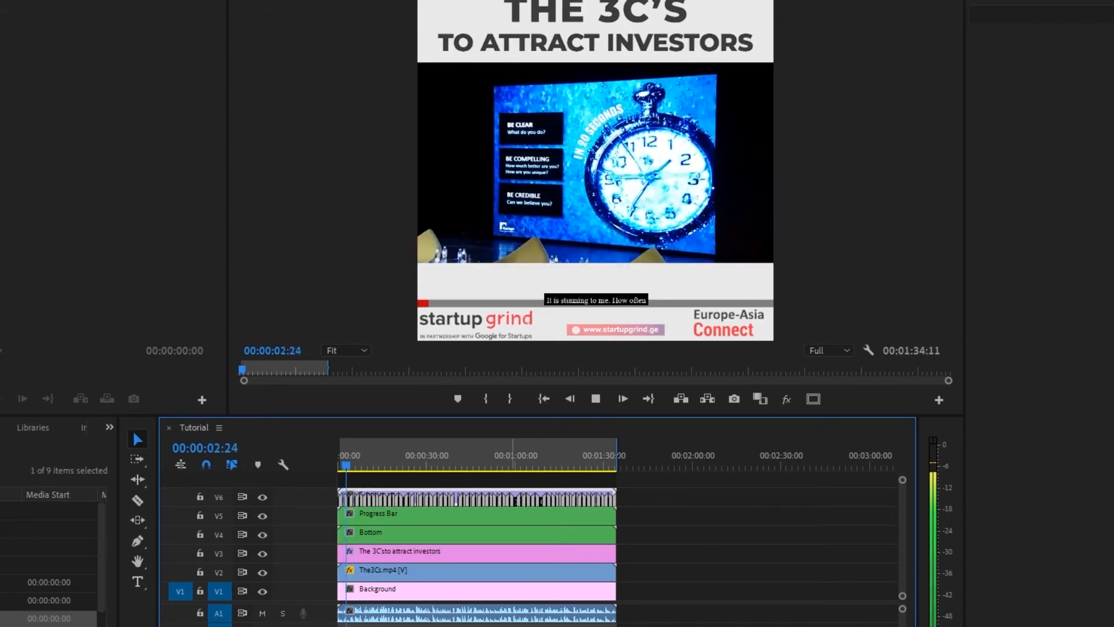
pyautogui.moveTo(349, 467); pyautogui.dragTo(328, 469)
# Open the Captions panel to show the individual captions of Subtitles.srt
pyautogui.press('=')
pyautogui.press('=')
pyautogui.press('=')
pyautogui.press('=')
pyautogui.press('=')
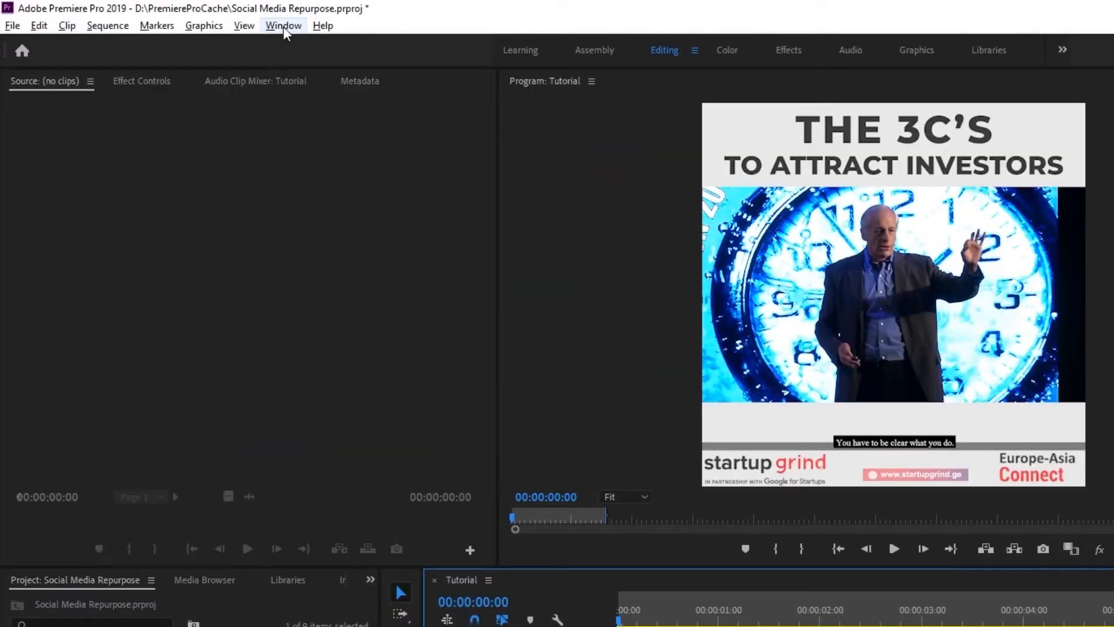
pyautogui.click(282, 26)
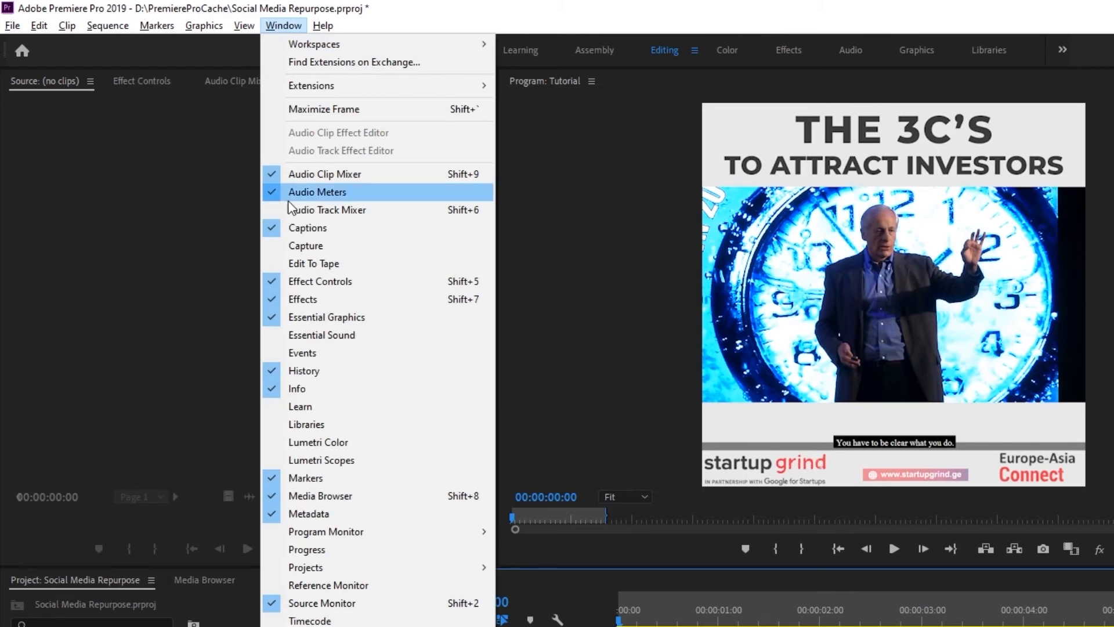
pyautogui.click(308, 229)
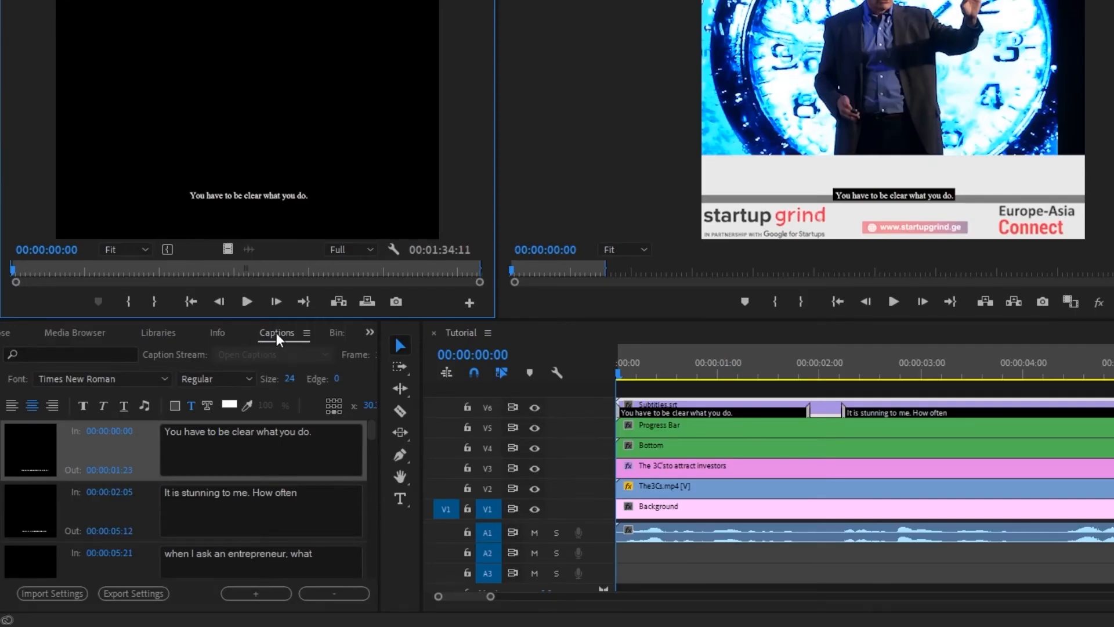
# Select all captions and set their font size to 45
pyautogui.click(65, 451)
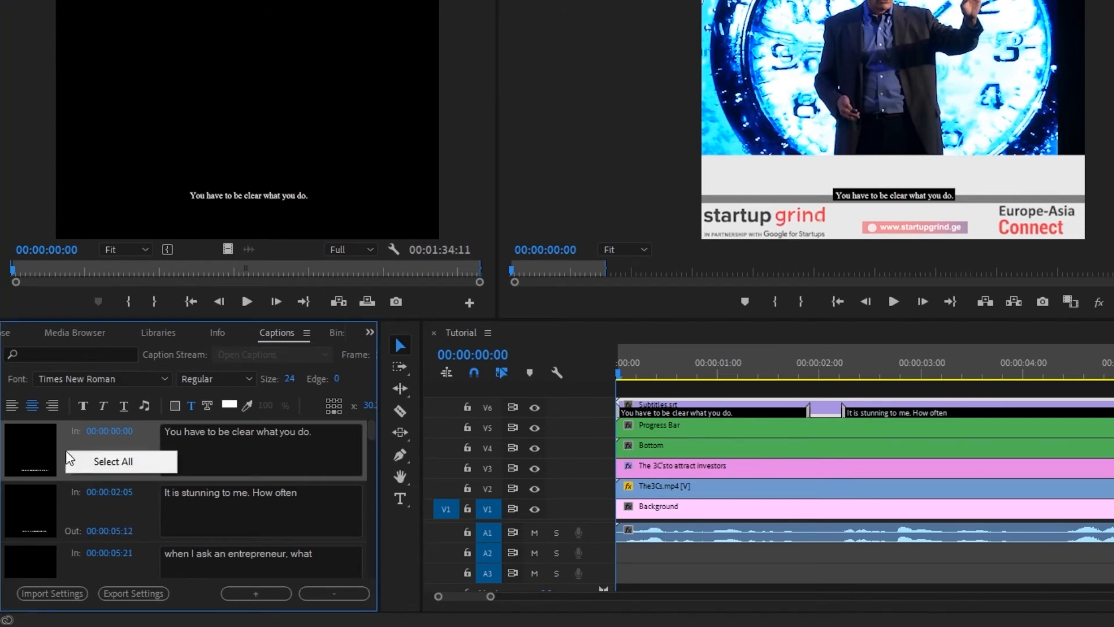
pyautogui.click(289, 382)
pyautogui.write('45')
pyautogui.press('Return')
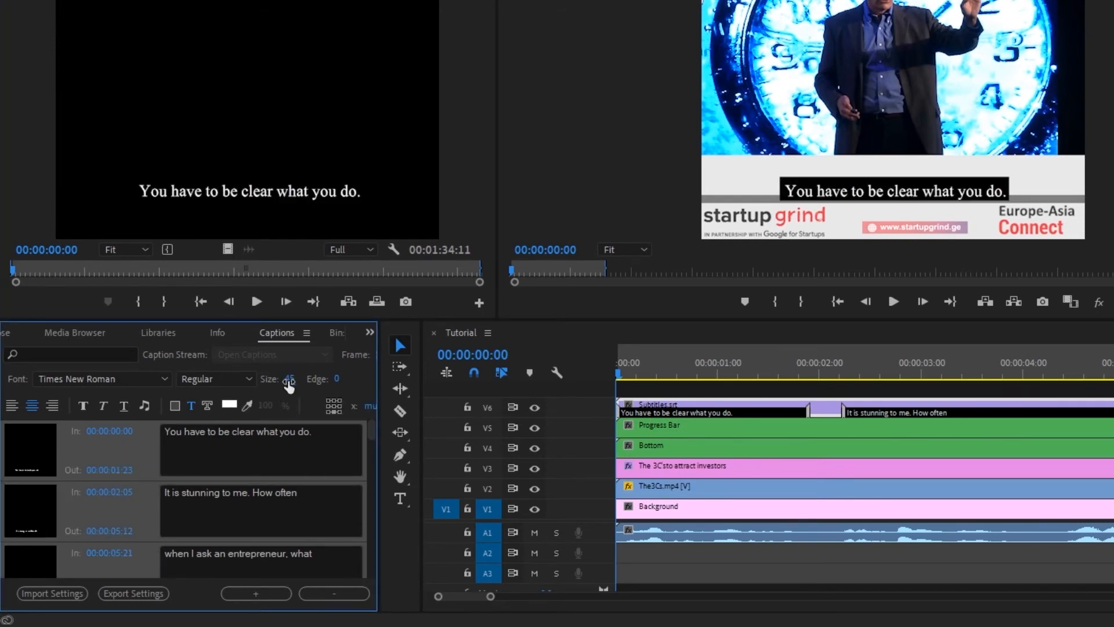
# Make the background of the selected captions fully transparent and change their text colour to a very dark grey
pyautogui.click(175, 406)
pyautogui.click(267, 405)
pyautogui.press('Return')
pyautogui.click(193, 407)
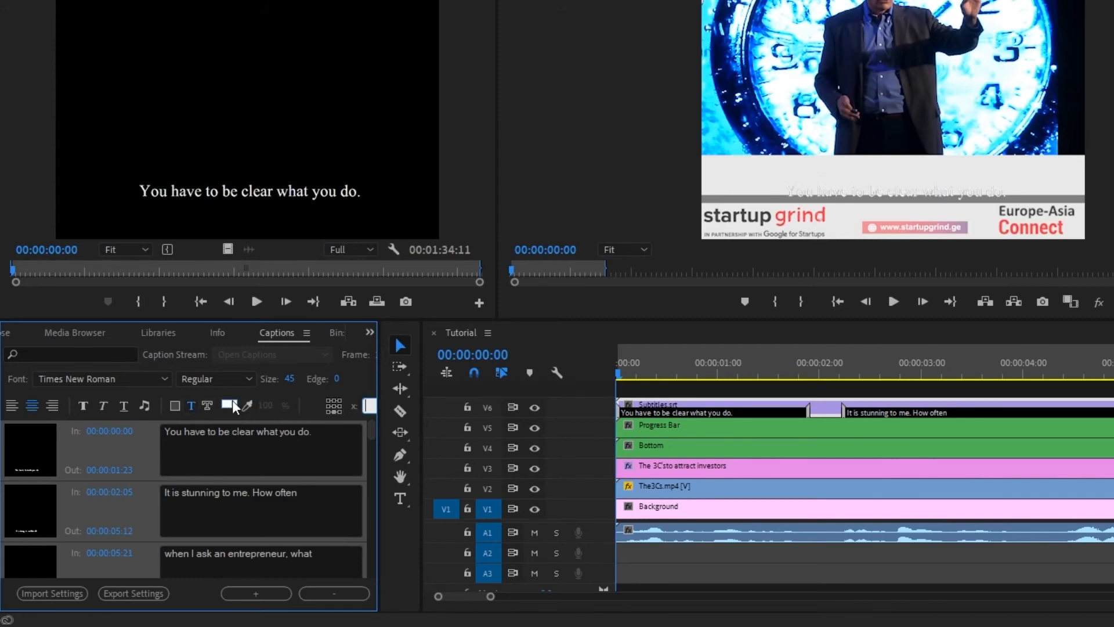
pyautogui.click(231, 404)
pyautogui.click(598, 172)
pyautogui.click(958, 111)
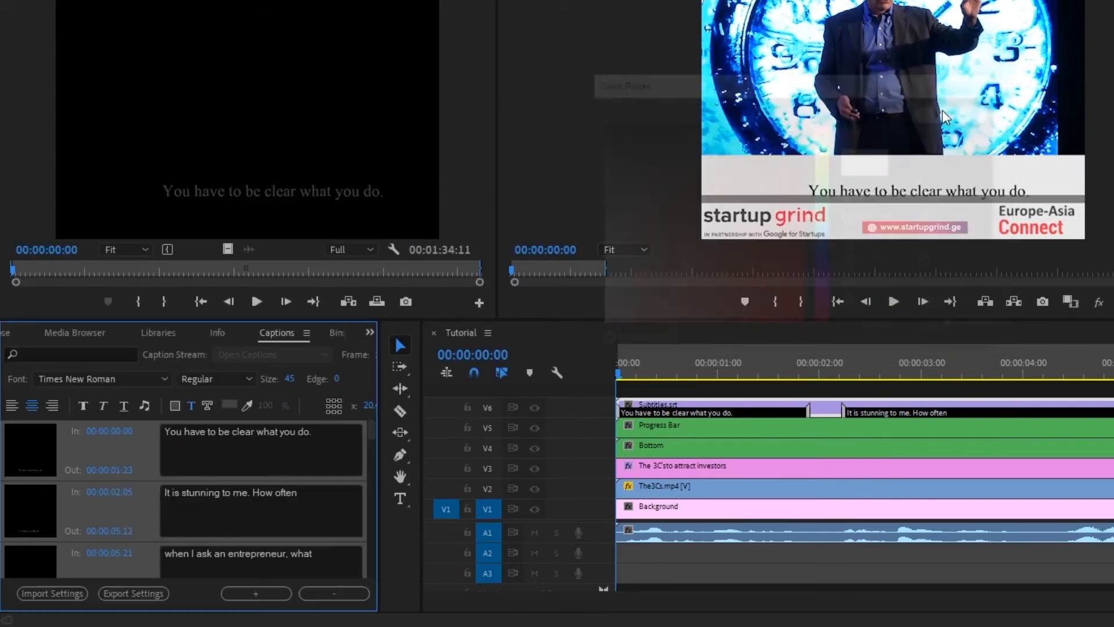
# Align all captions to the bottom centre of the frame and set their vertical position to 88%
pyautogui.moveTo(380, 367); pyautogui.dragTo(475, 367)
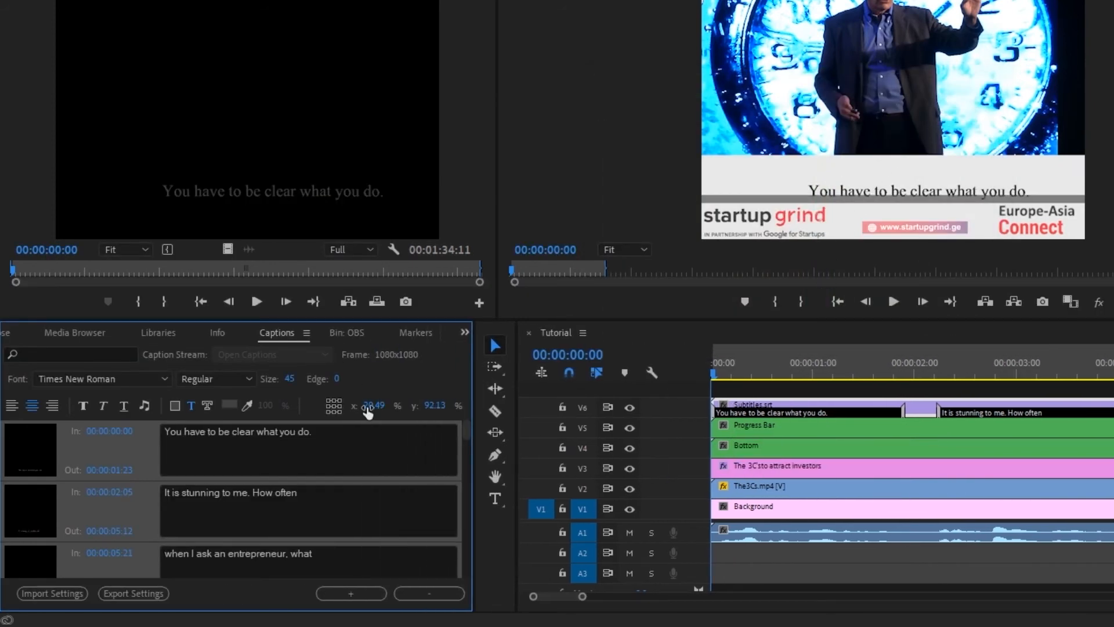
pyautogui.click(334, 411)
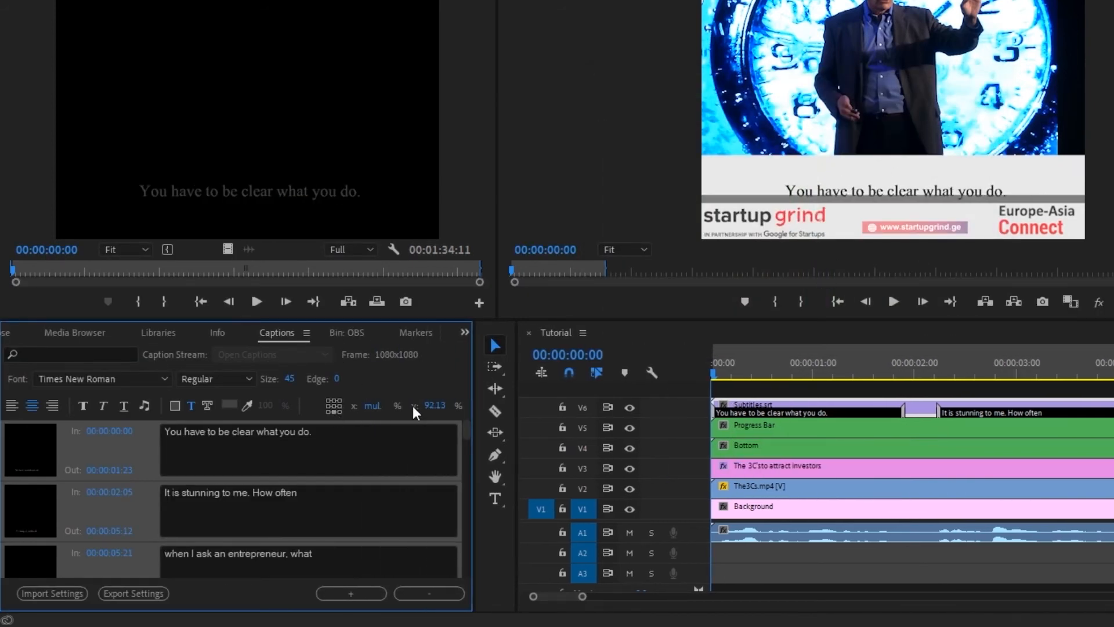
pyautogui.click(434, 405)
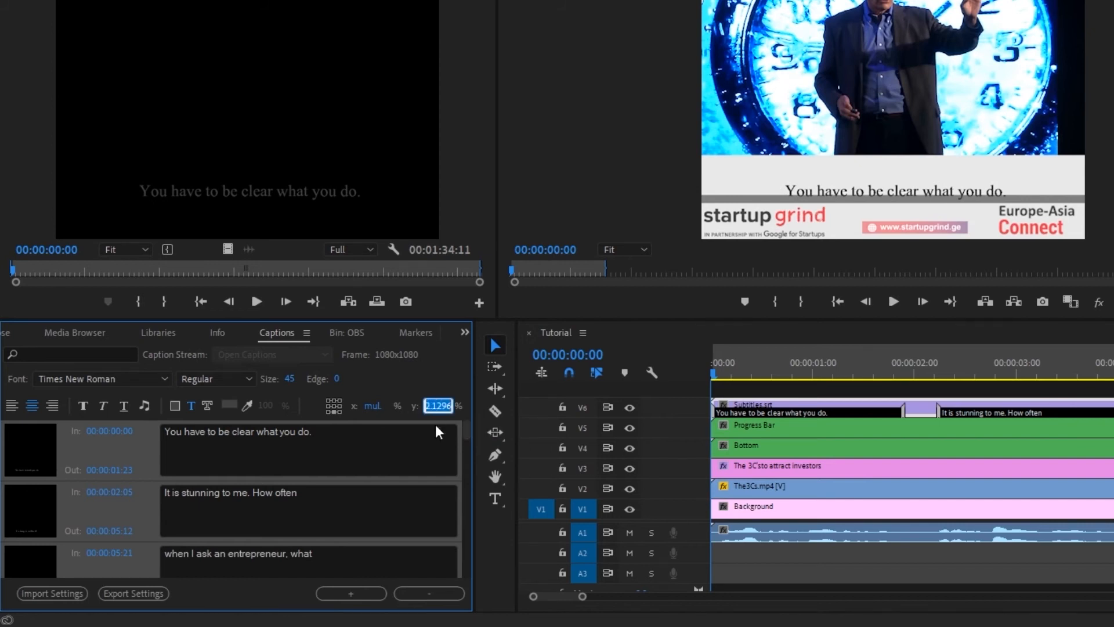
pyautogui.write('88')
pyautogui.press('Return')
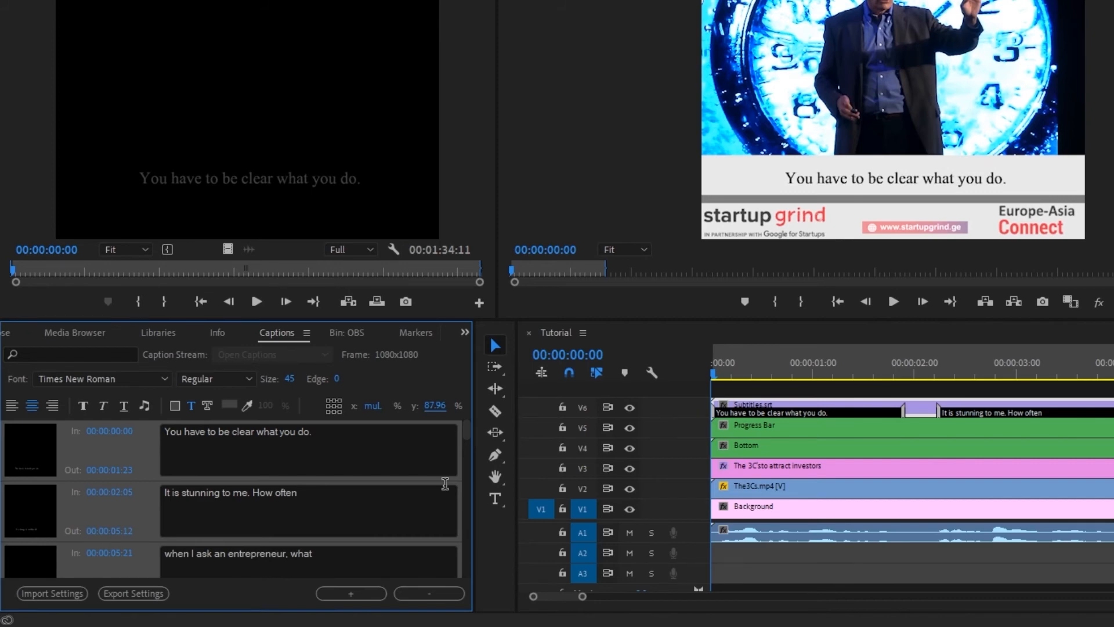
# Play the sequence to check the restyled captions against the speech
pyautogui.click(761, 406)
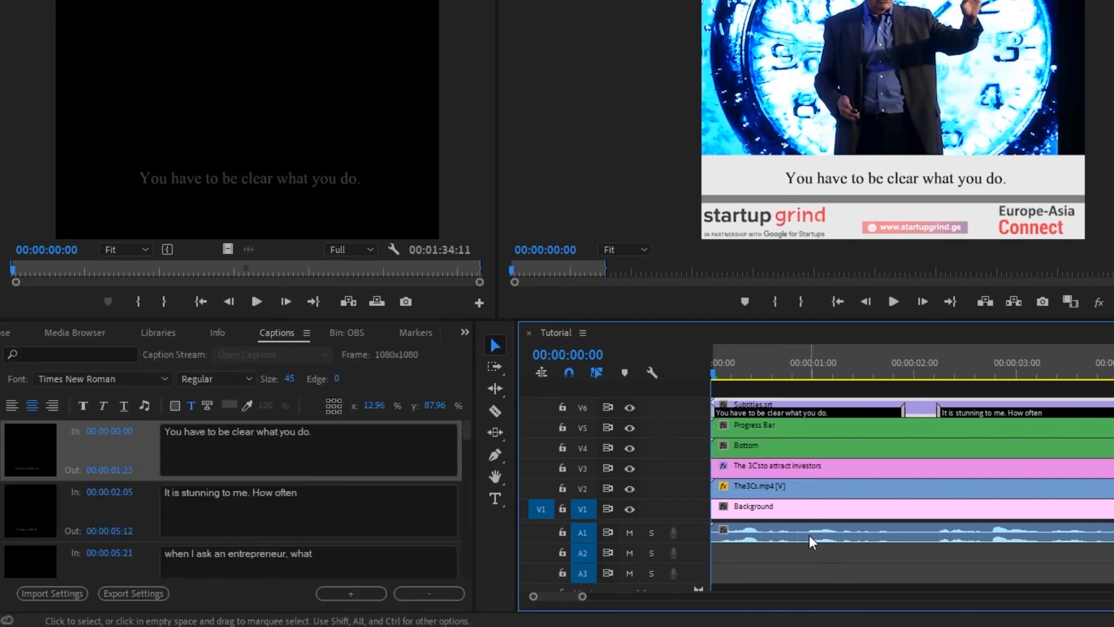
pyautogui.press('space')
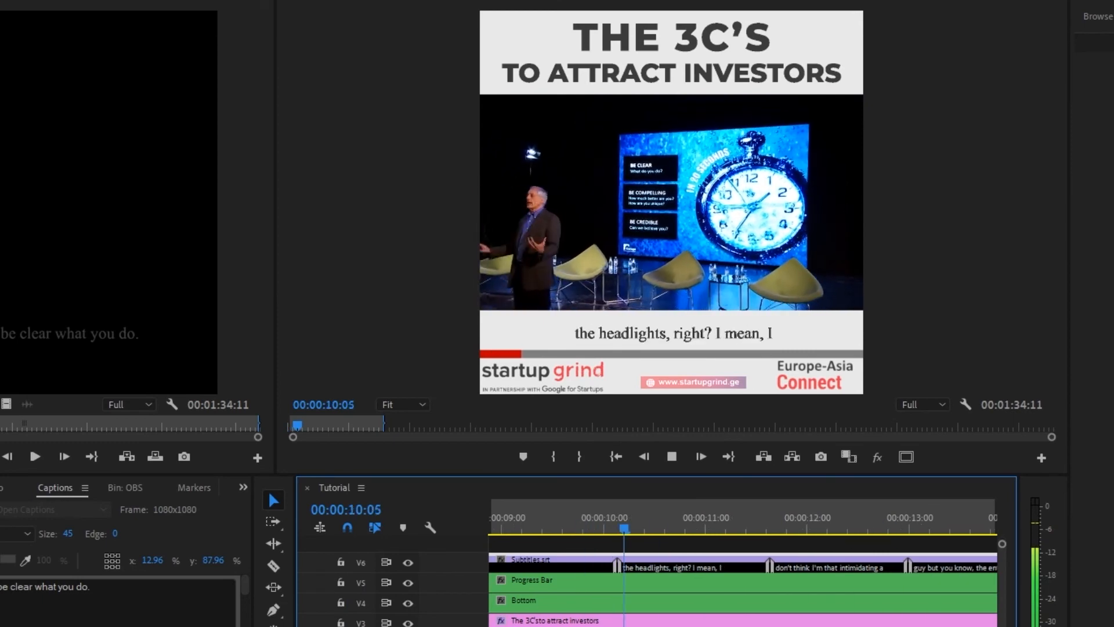
pyautogui.press('space')
# Correct the caption starting at 00:00:07:12 to "are they up to? They're like a deer in" and view the sequence at about 22 seconds
pyautogui.scroll(3, 738, 605)
pyautogui.click(831, 525)
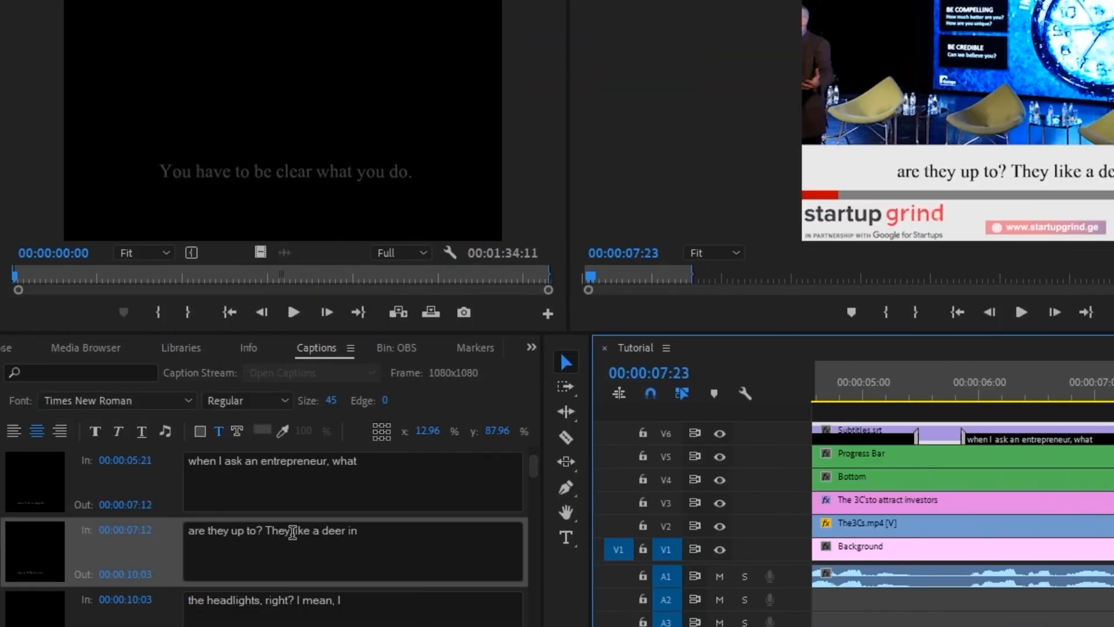
pyautogui.click(293, 531)
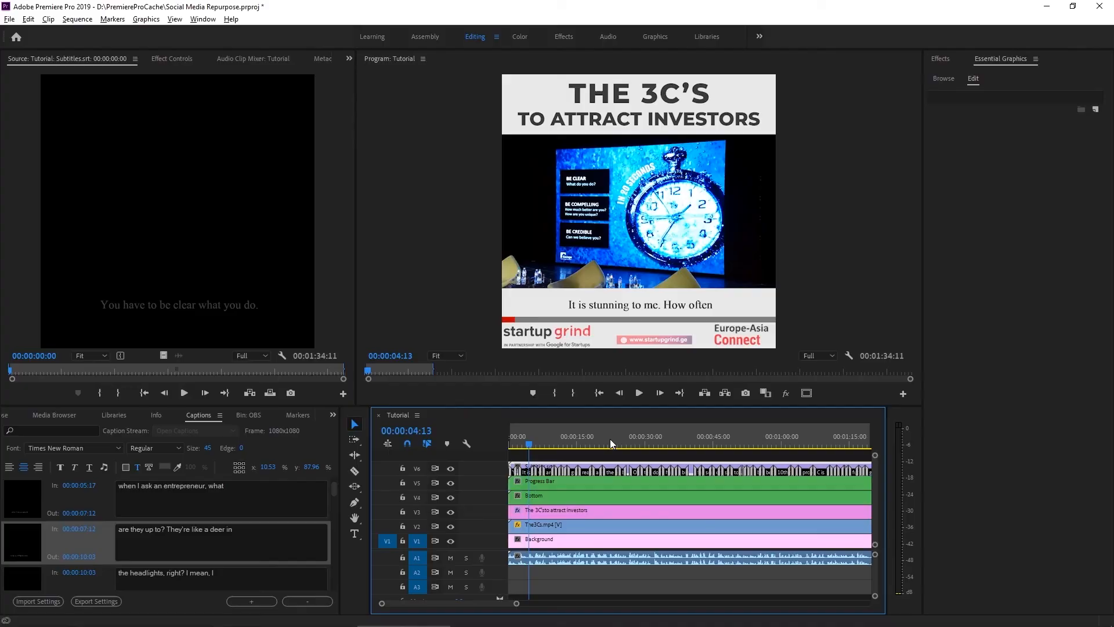
pyautogui.press('-')
pyautogui.click(561, 442)
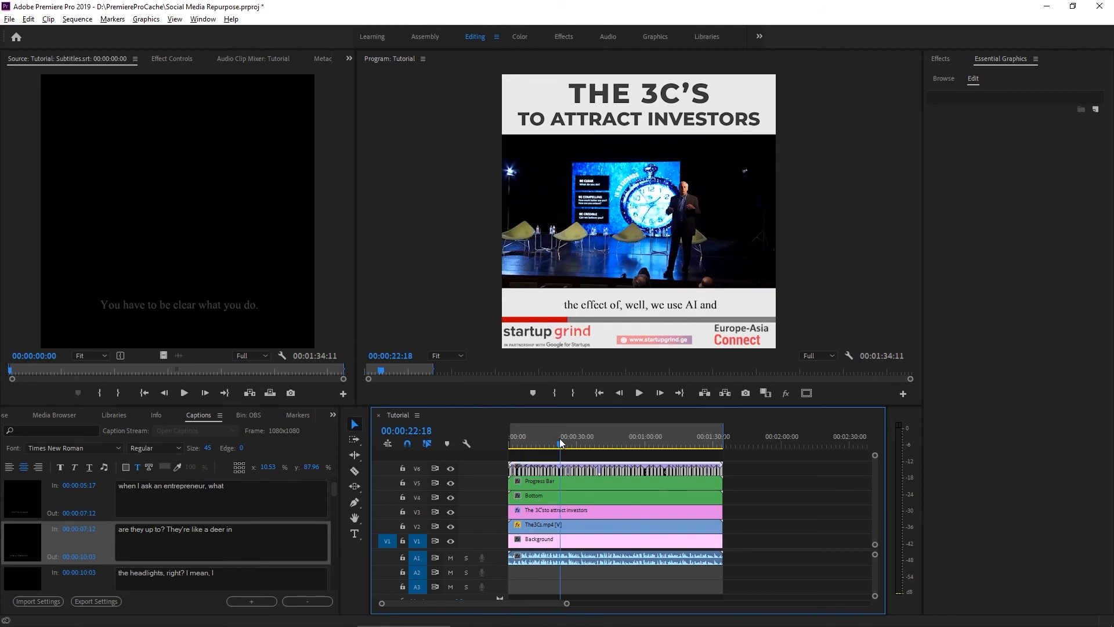